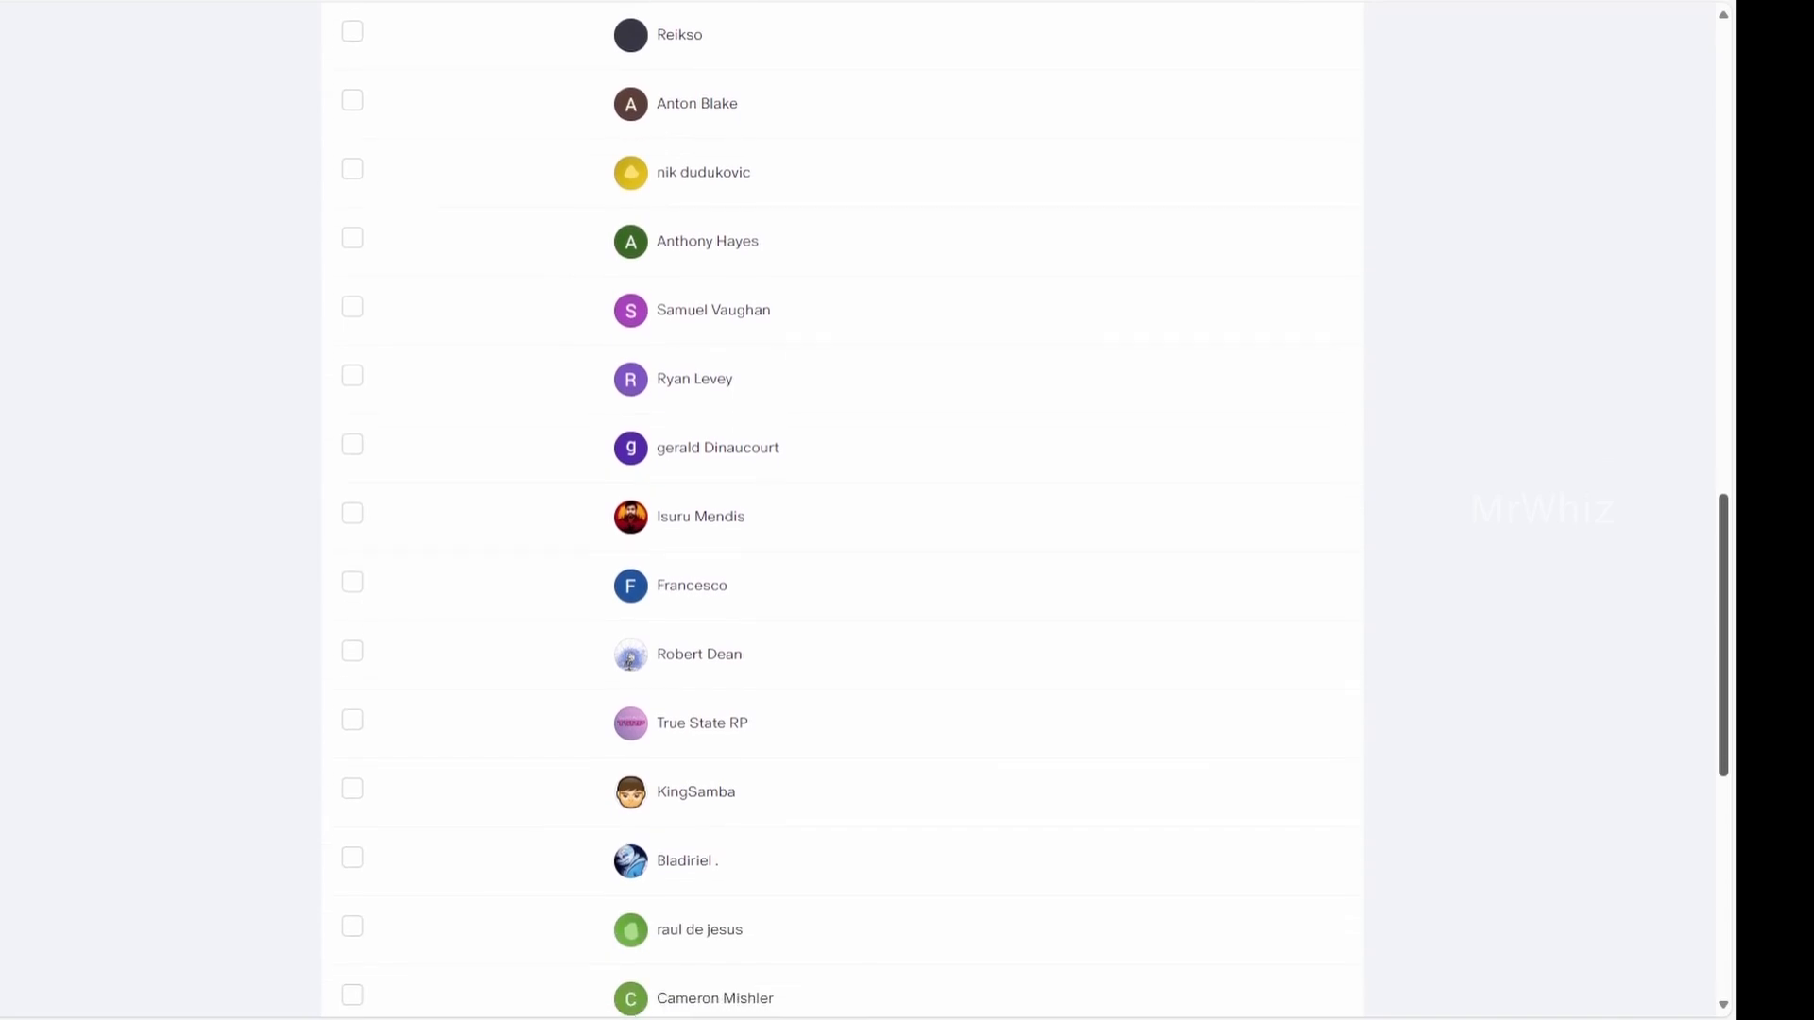
scroll(1027, 510, "down", 5)
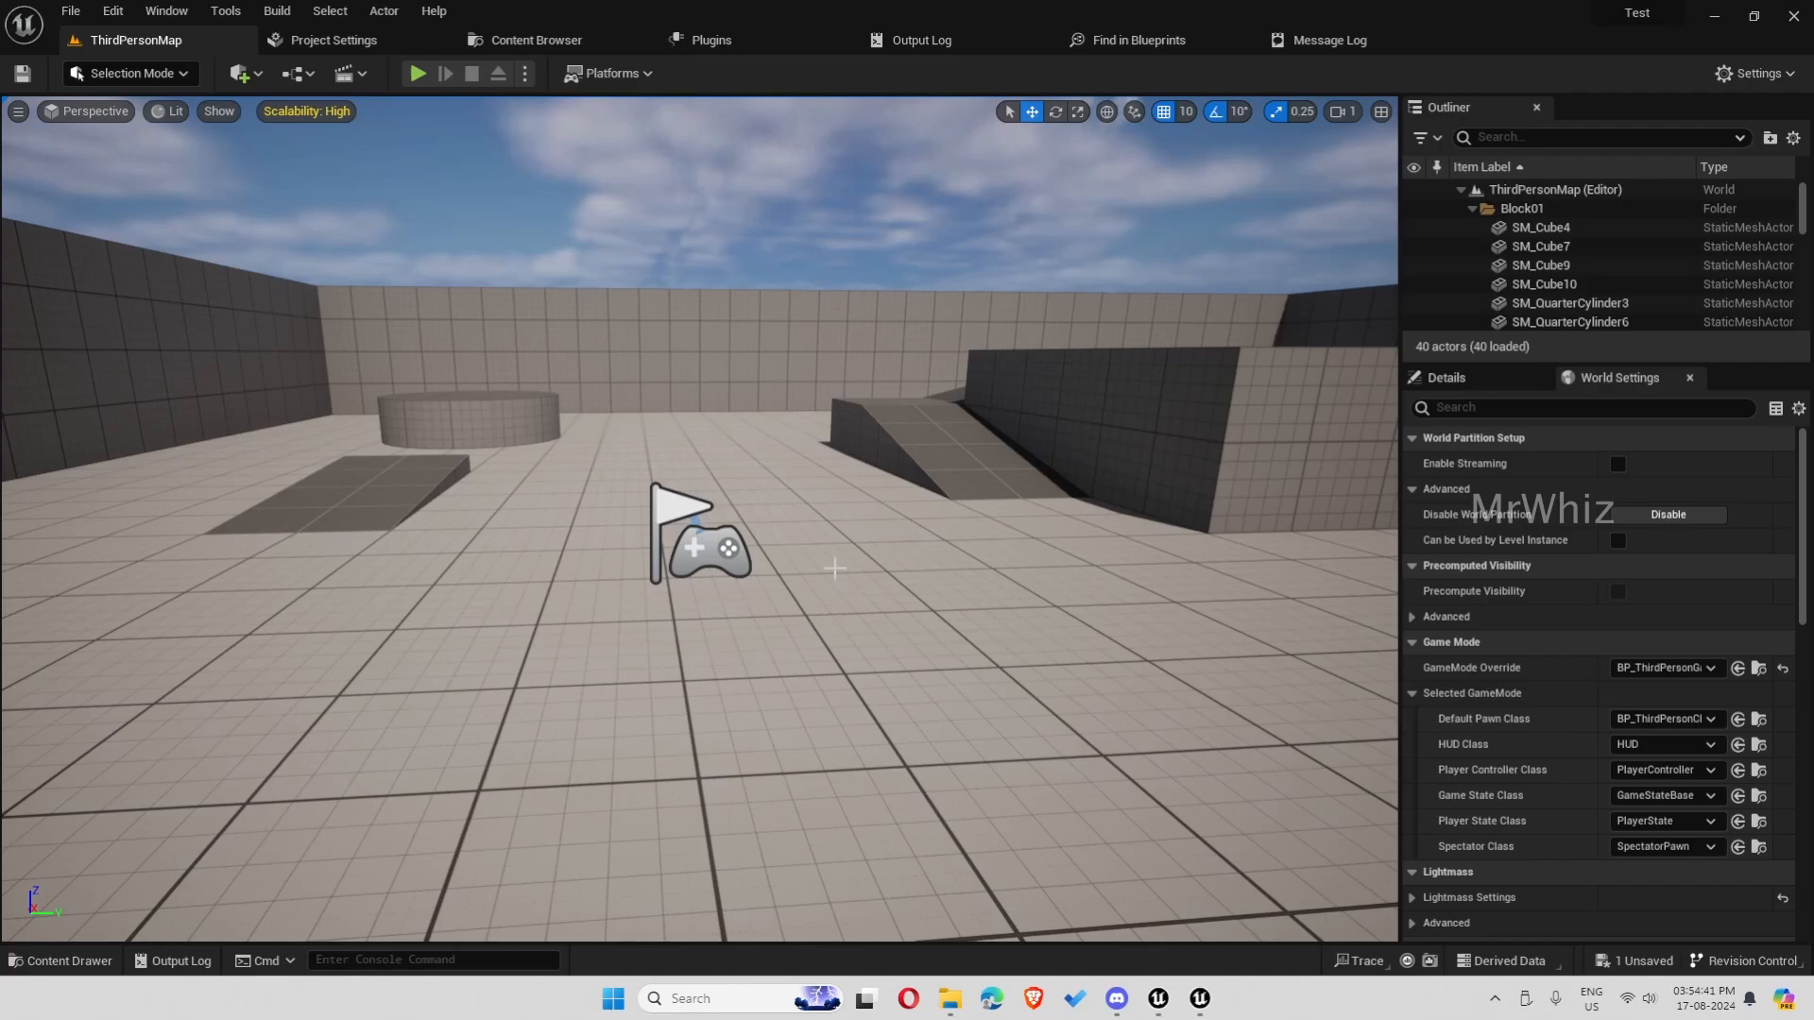
Play-test the third-person level in the viewport, then stop the session
left_click(876, 578)
scroll(875, 578, "down", 3)
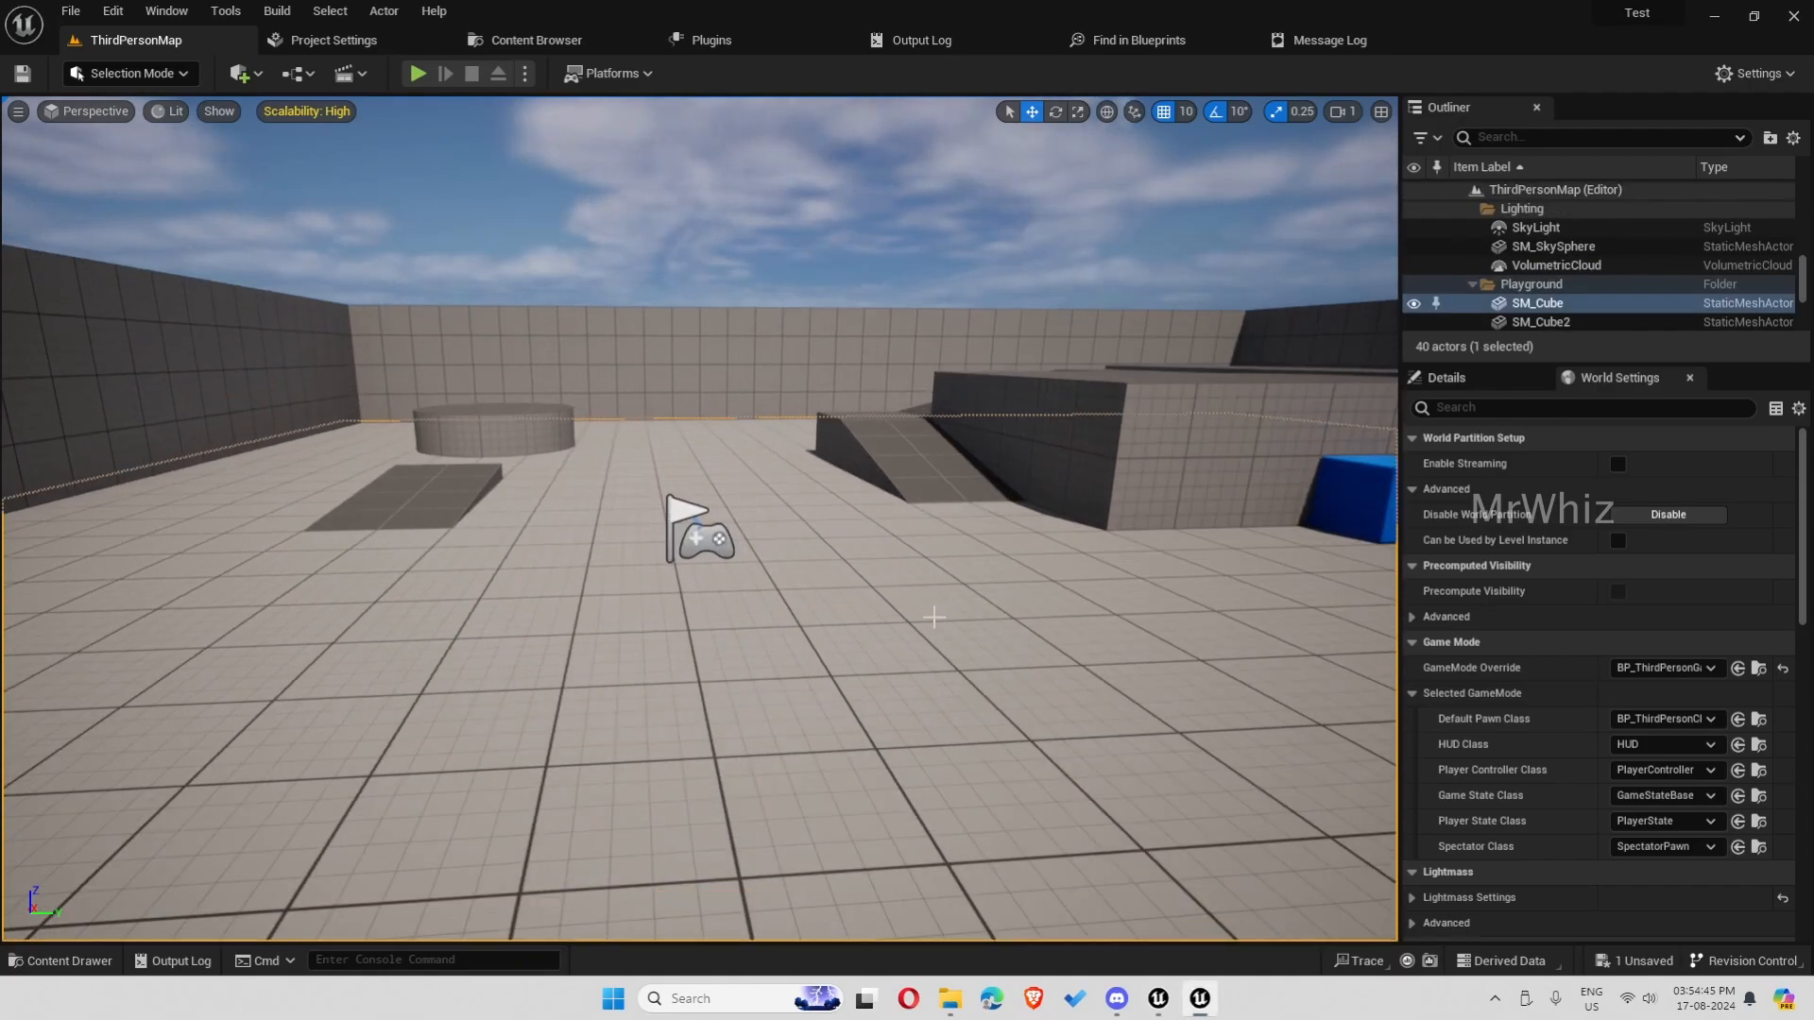
left_click(417, 74)
left_click(999, 654)
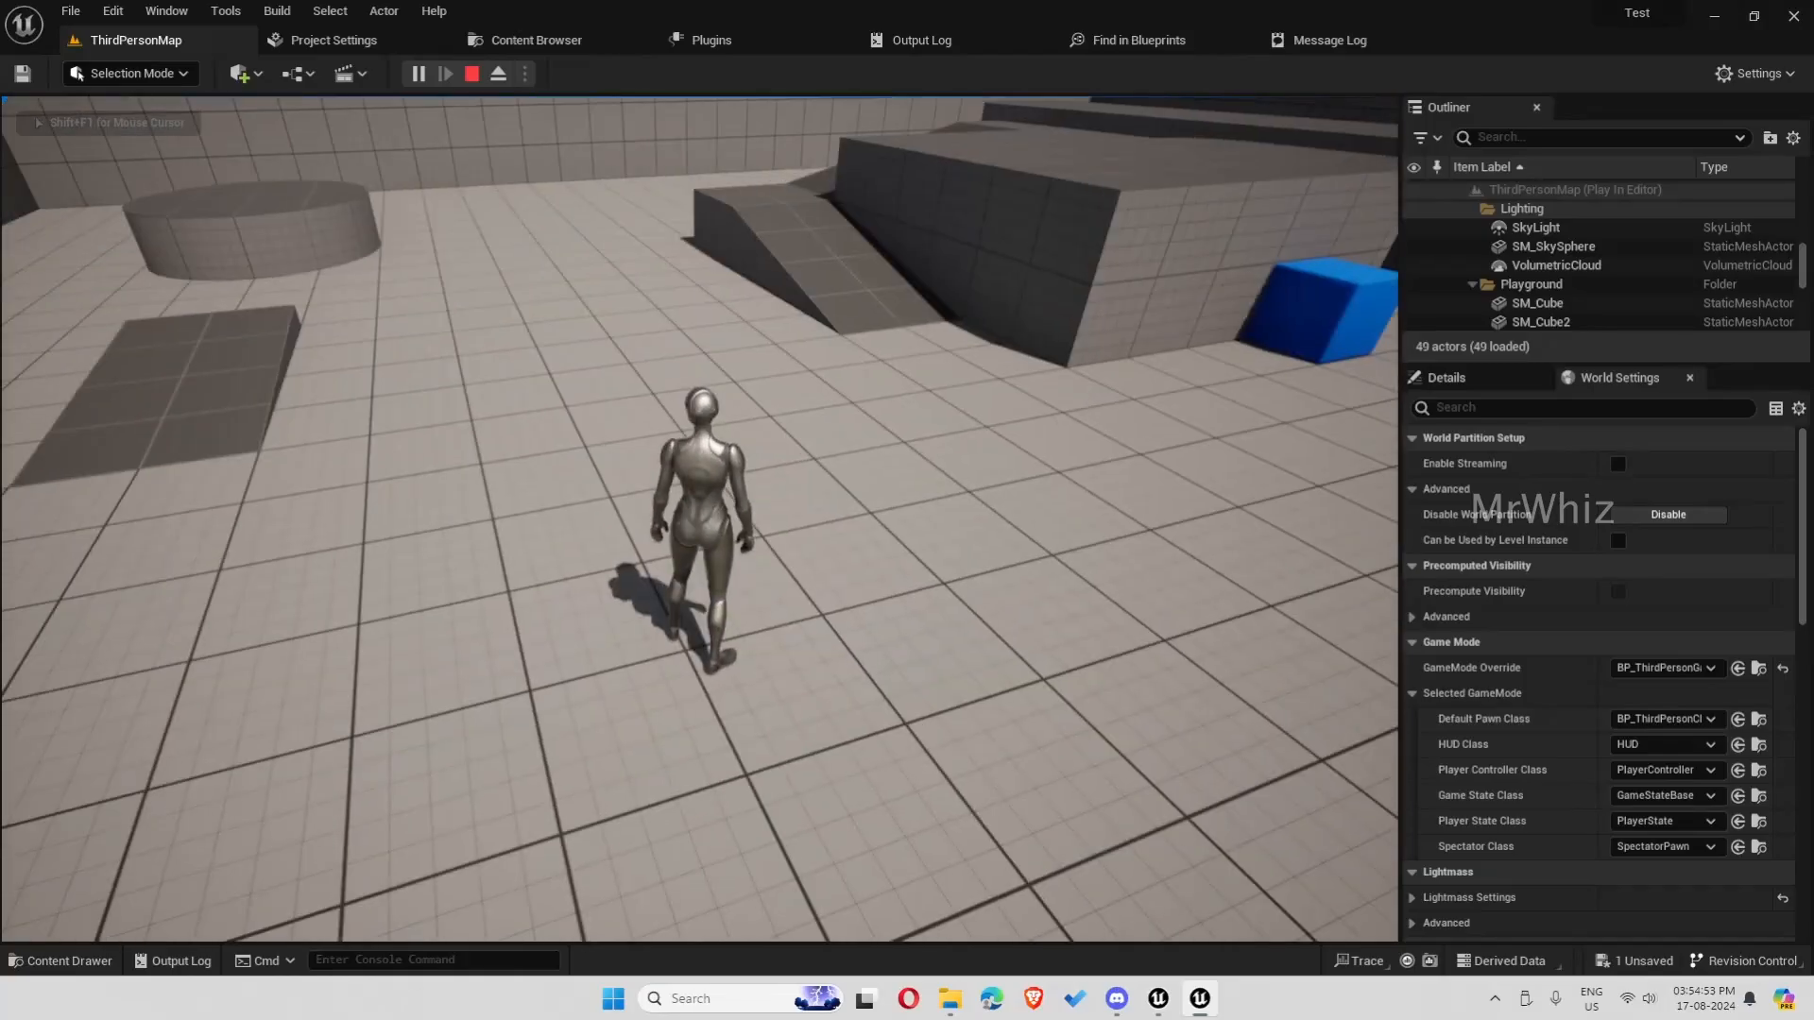
key("Escape")
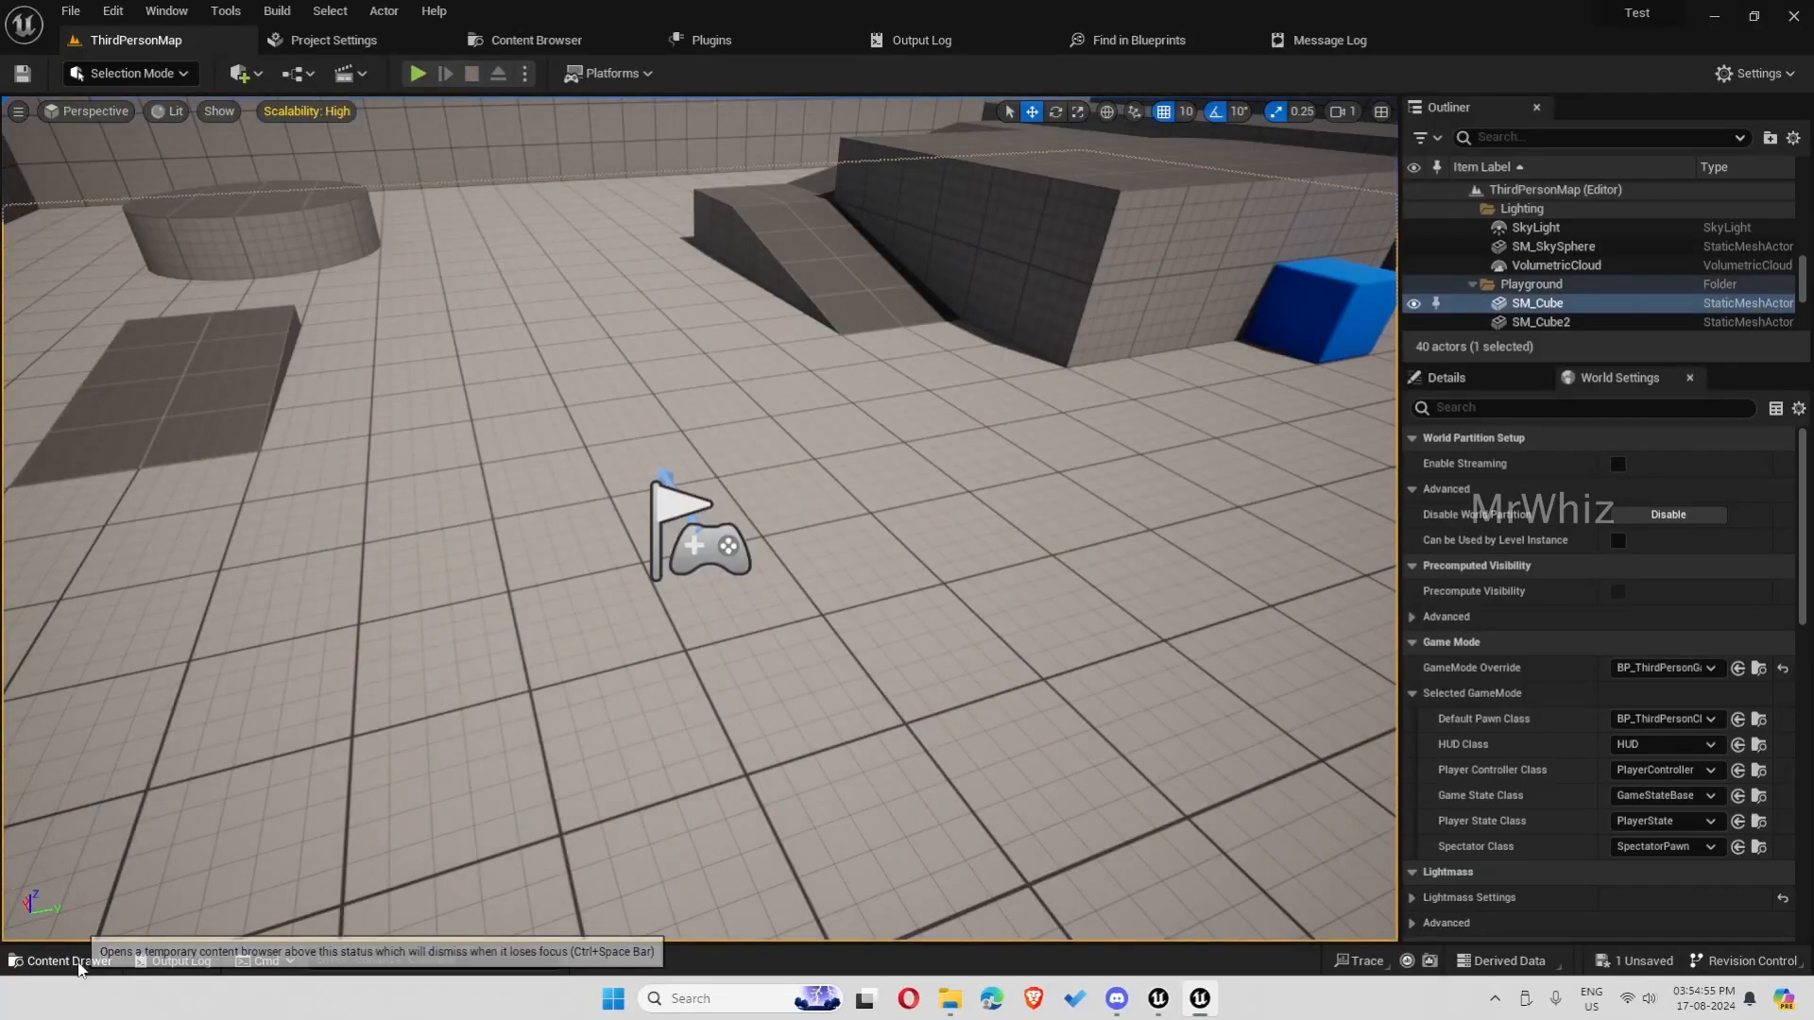
Create a Blueprint class in the Content folder with GameState as its parent class
left_click(59, 961)
right_click(886, 762)
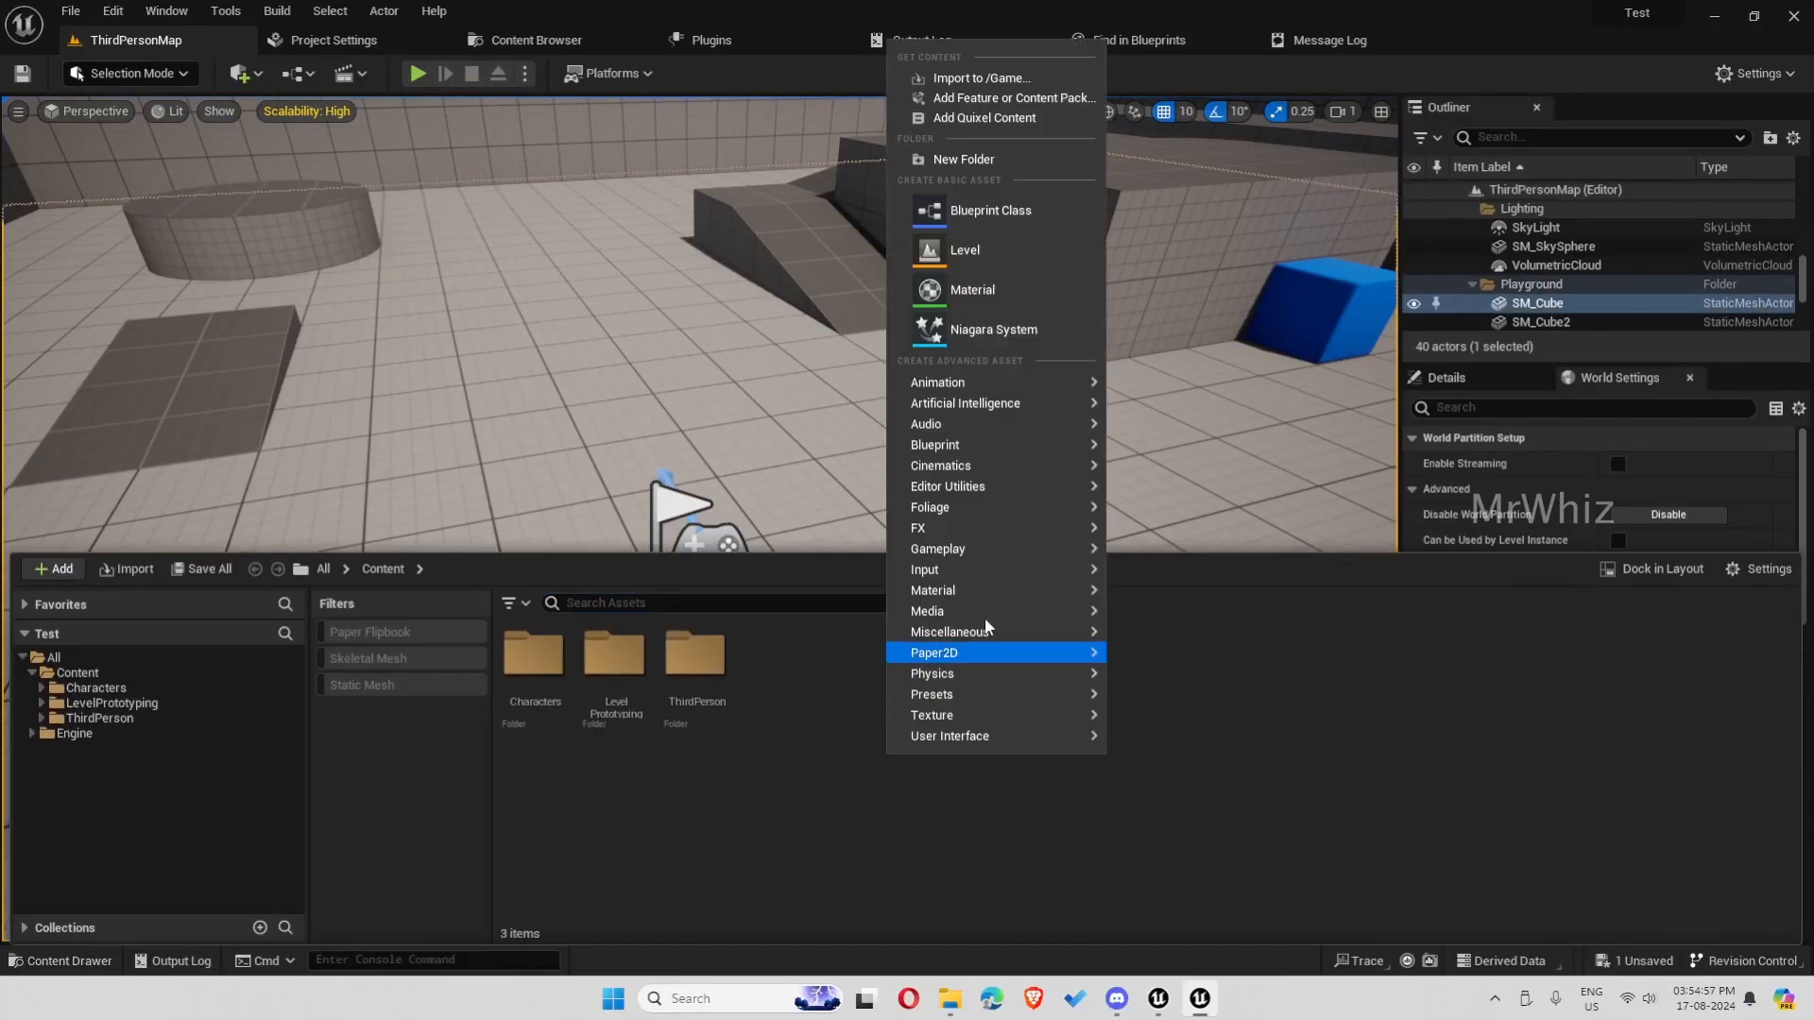
left_click(1001, 213)
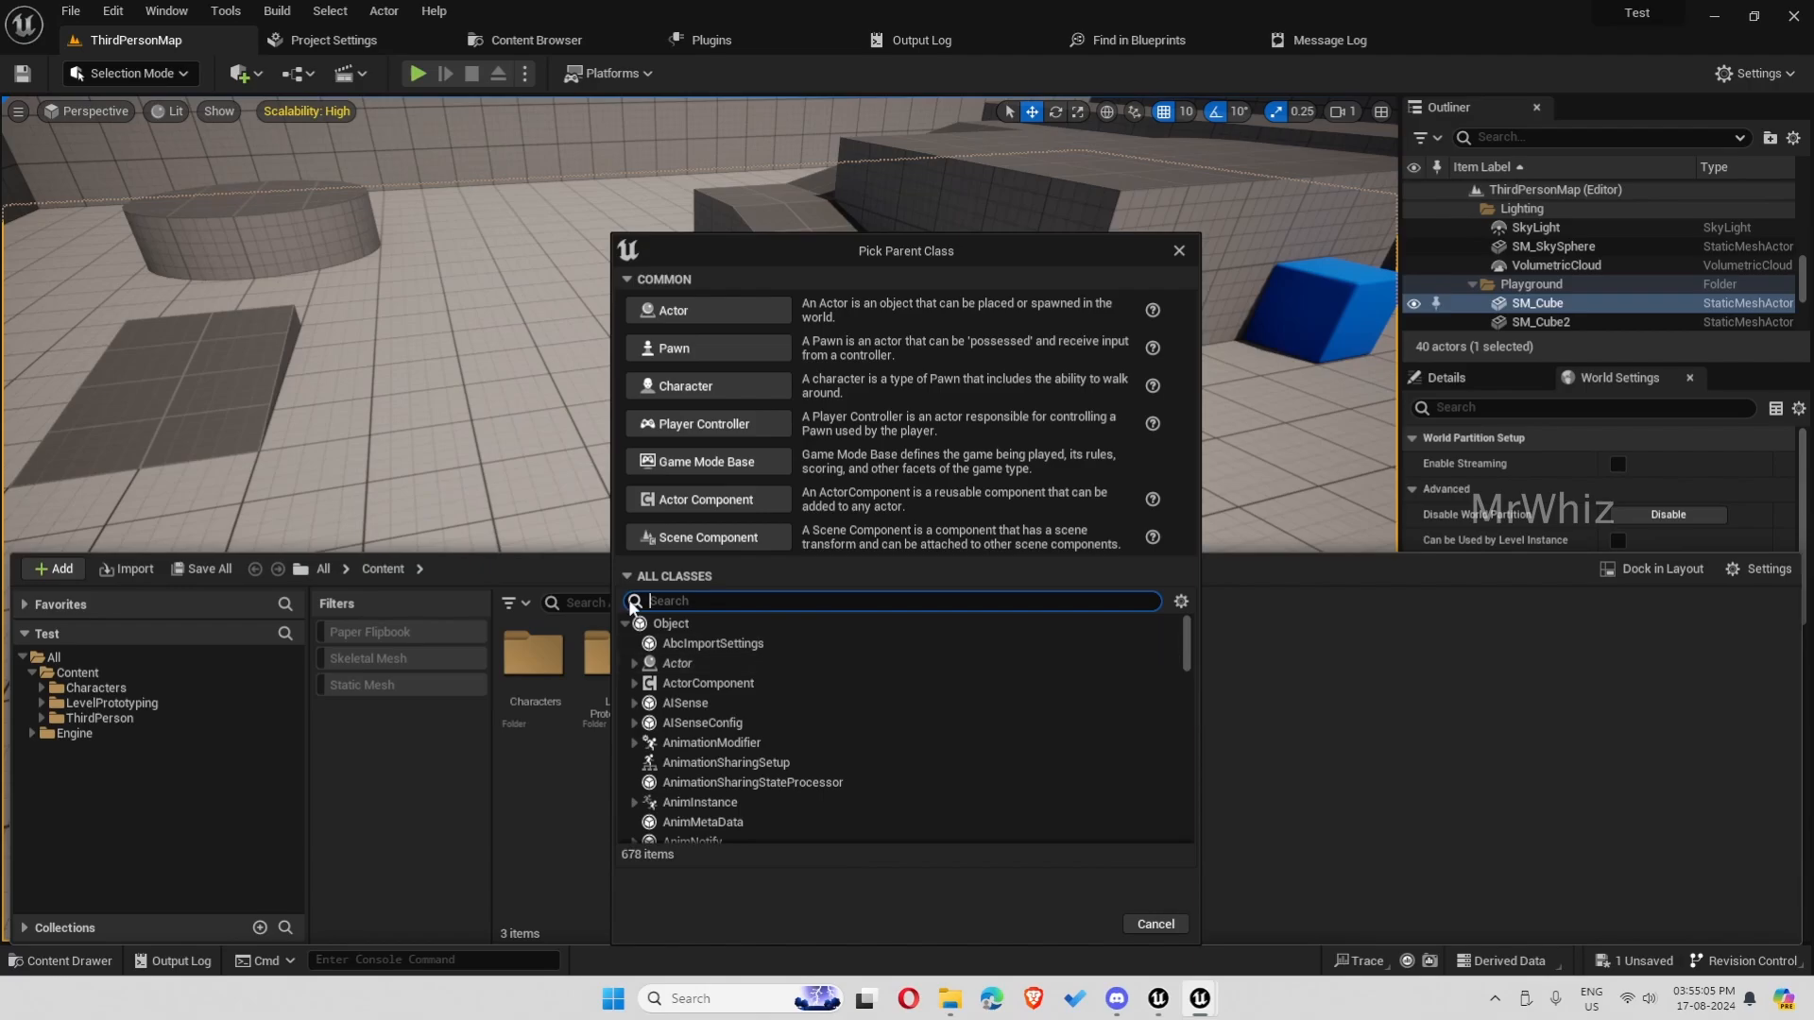
type("gamestate")
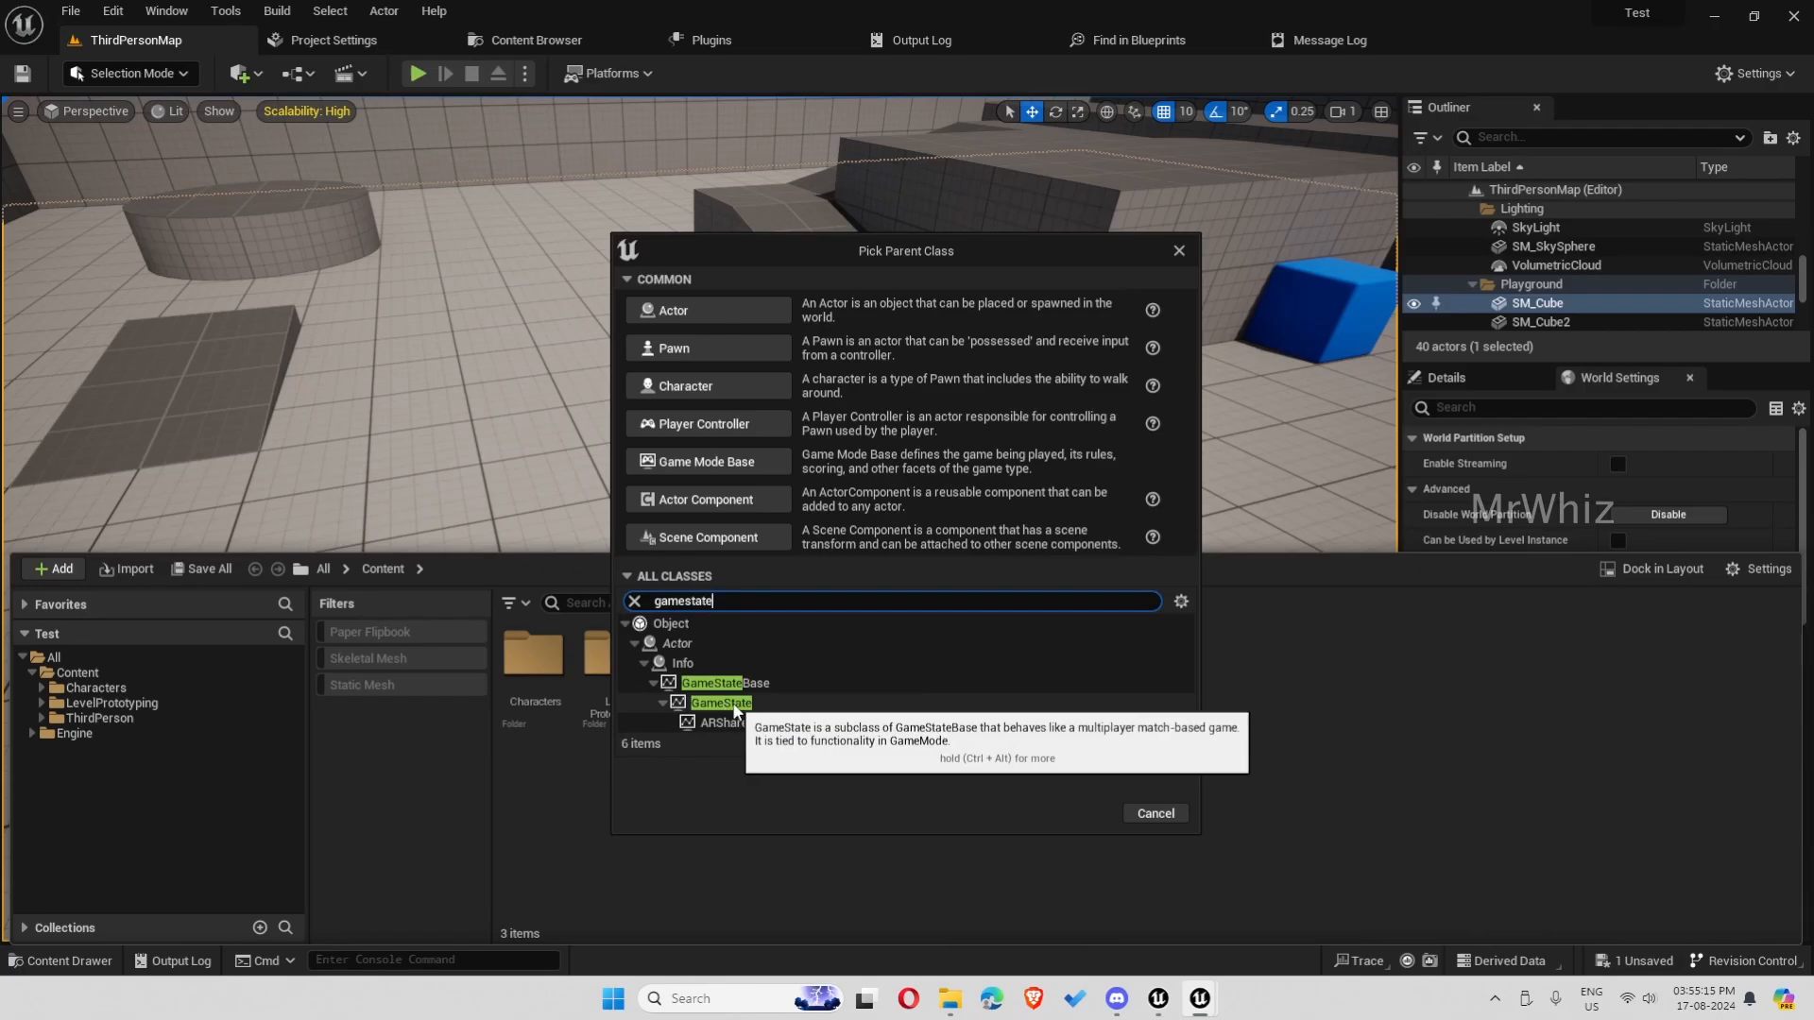
left_click(736, 707)
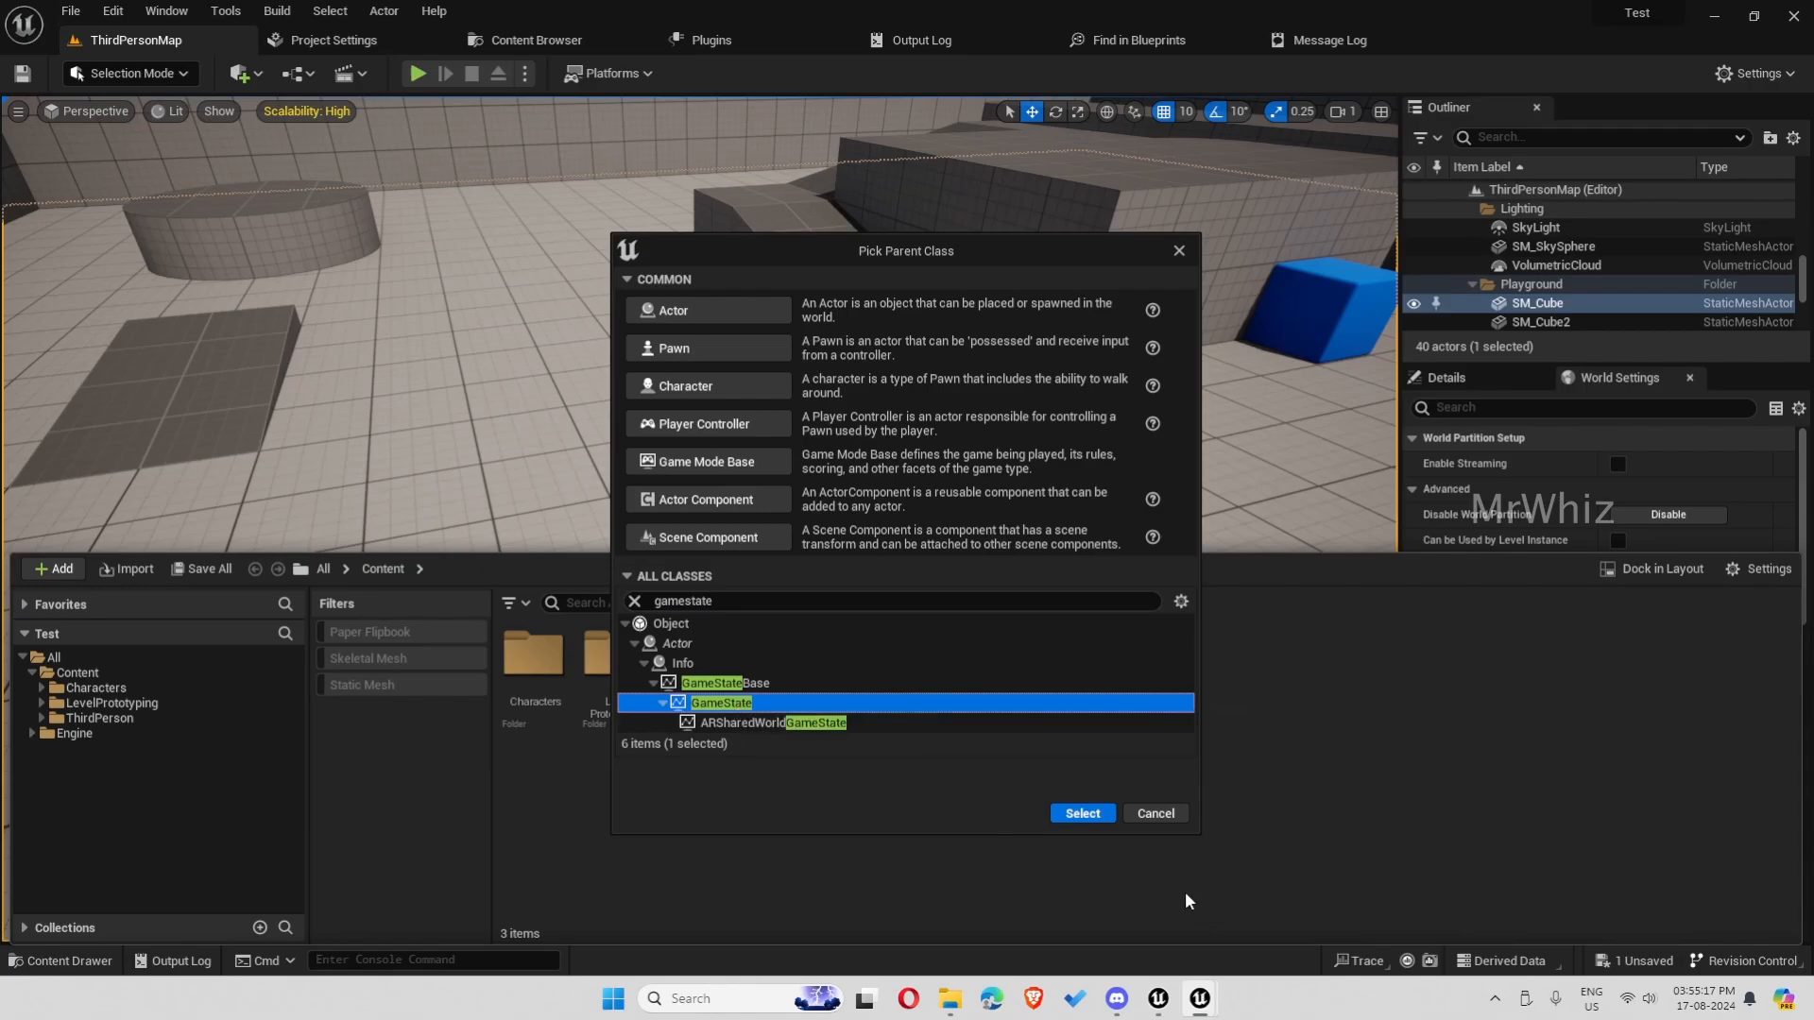
left_click(1082, 814)
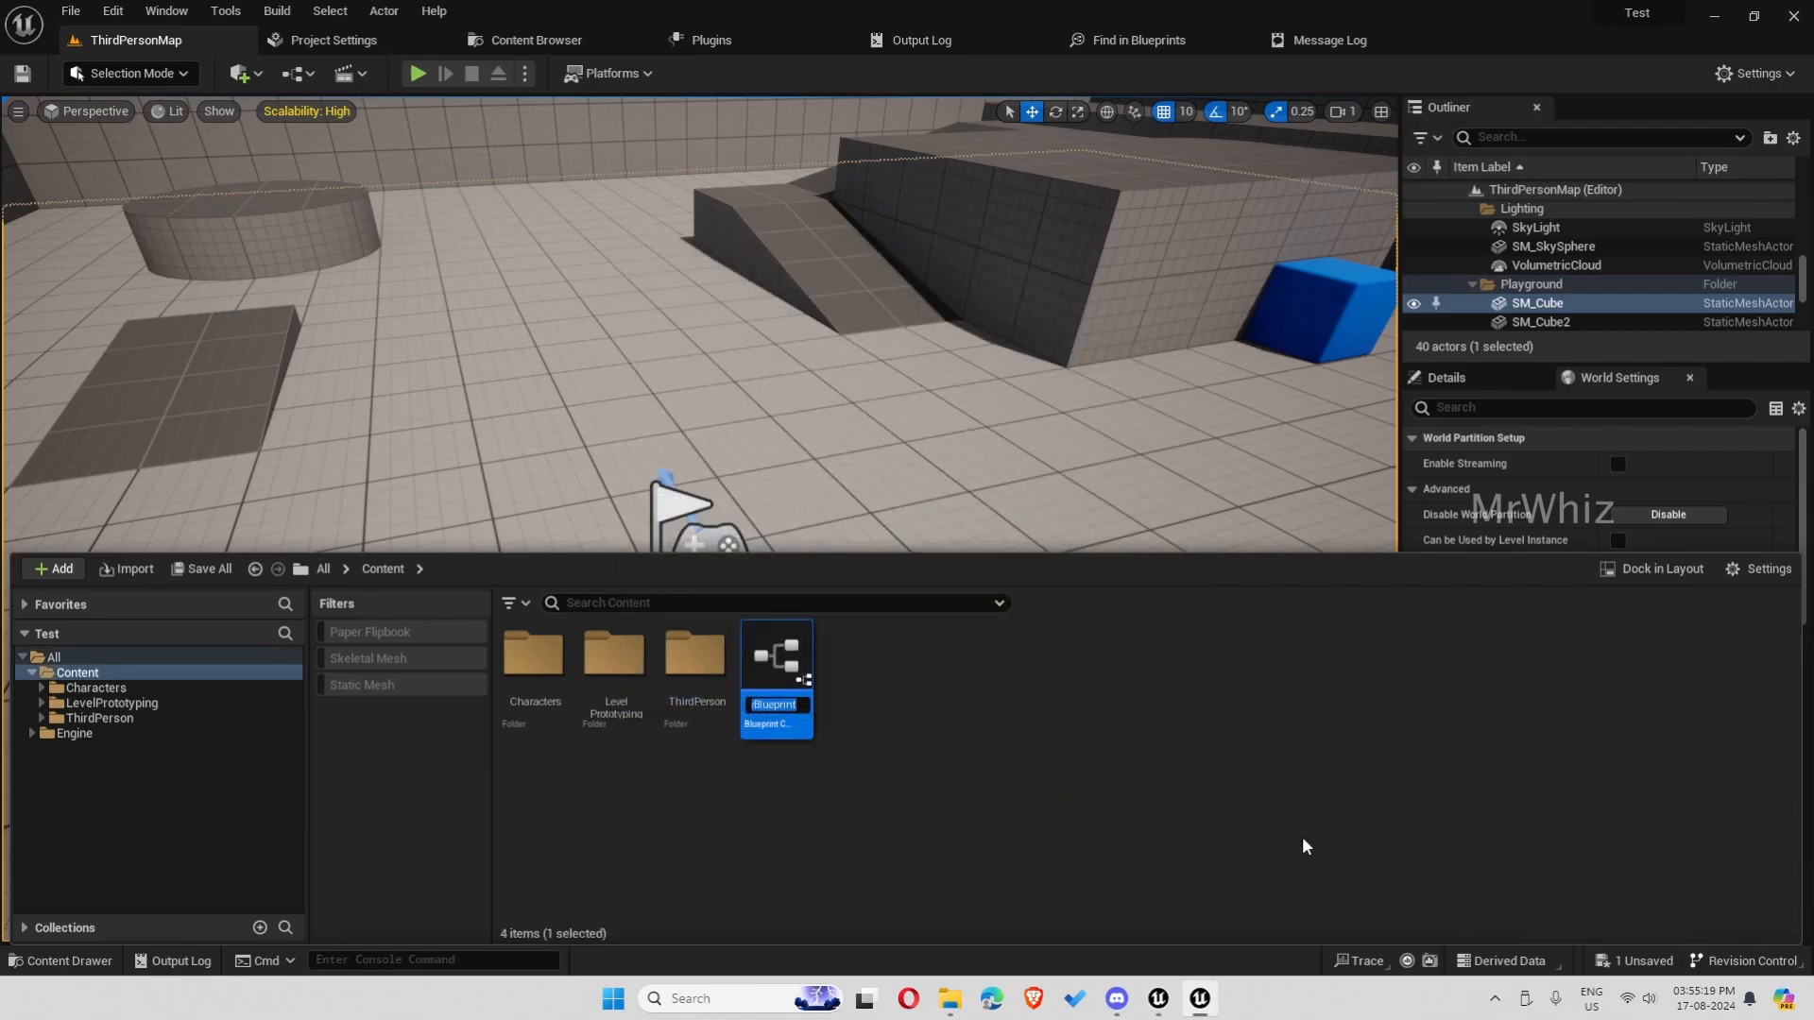
Name the new game state Blueprint BP_GameState_Rep
key("Right")
key("ctrl+a")
type("BP_+")
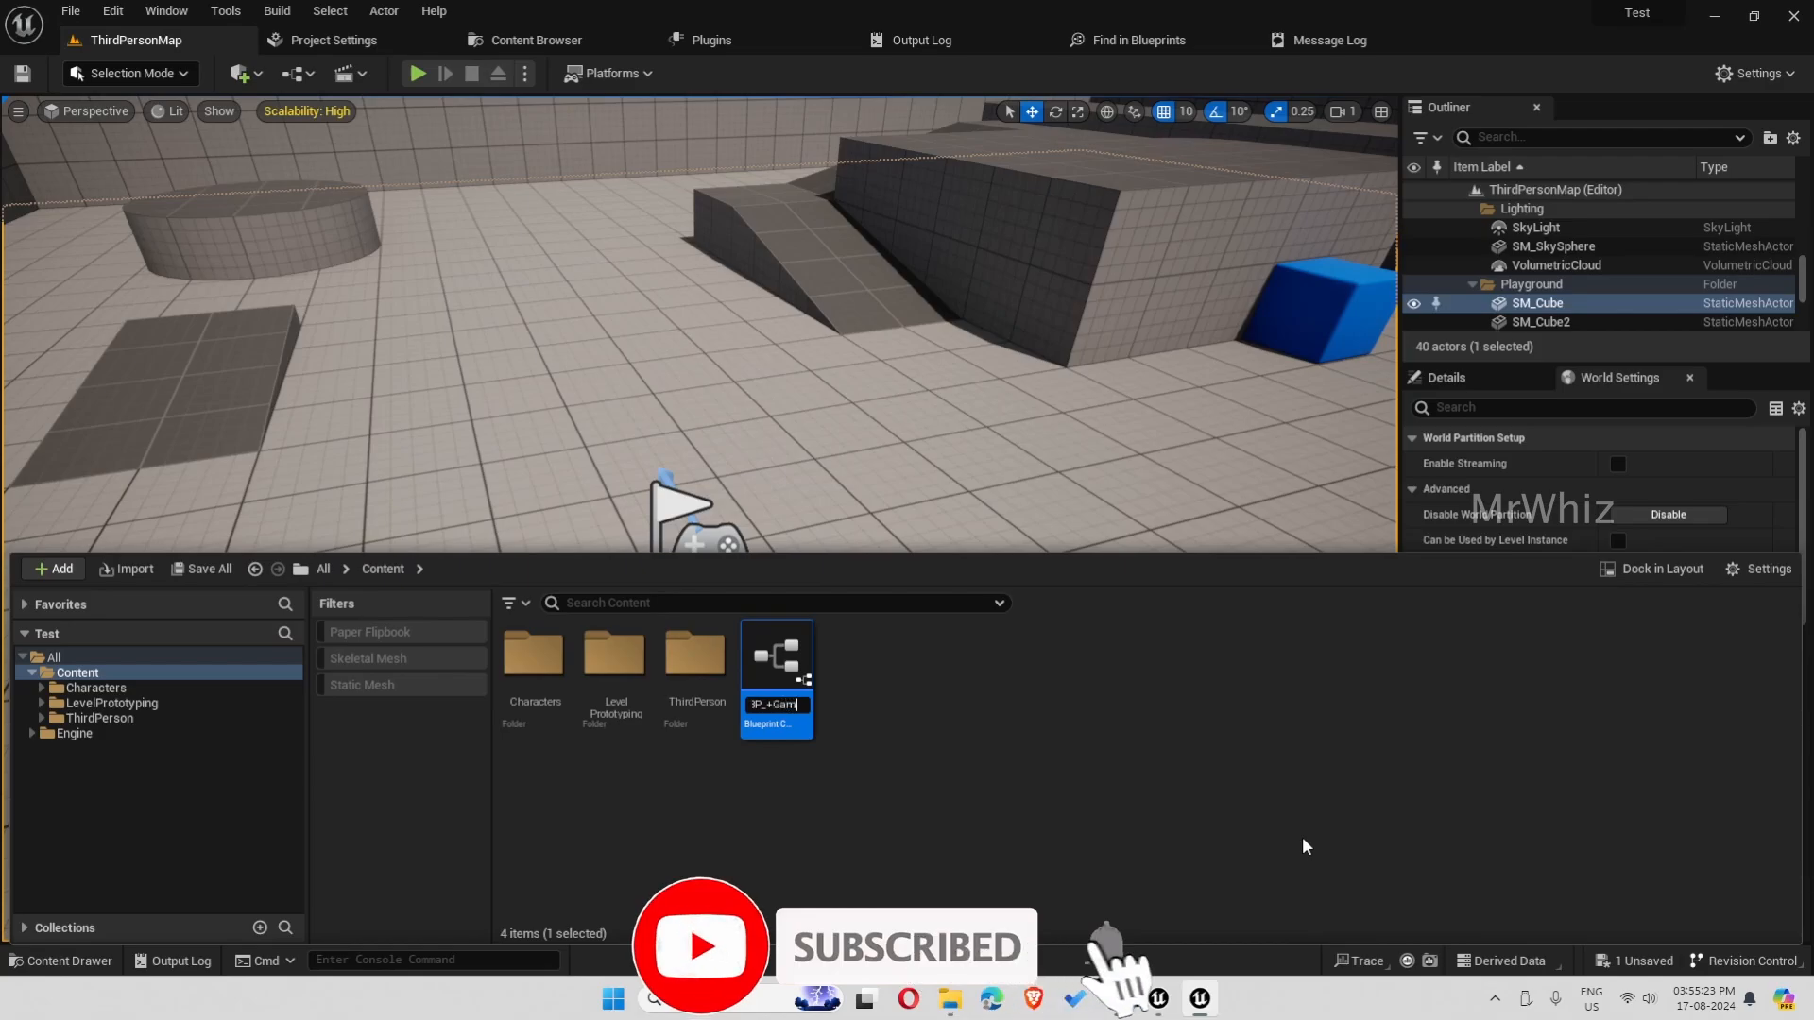
key("BackSpace")
type("GameSt")
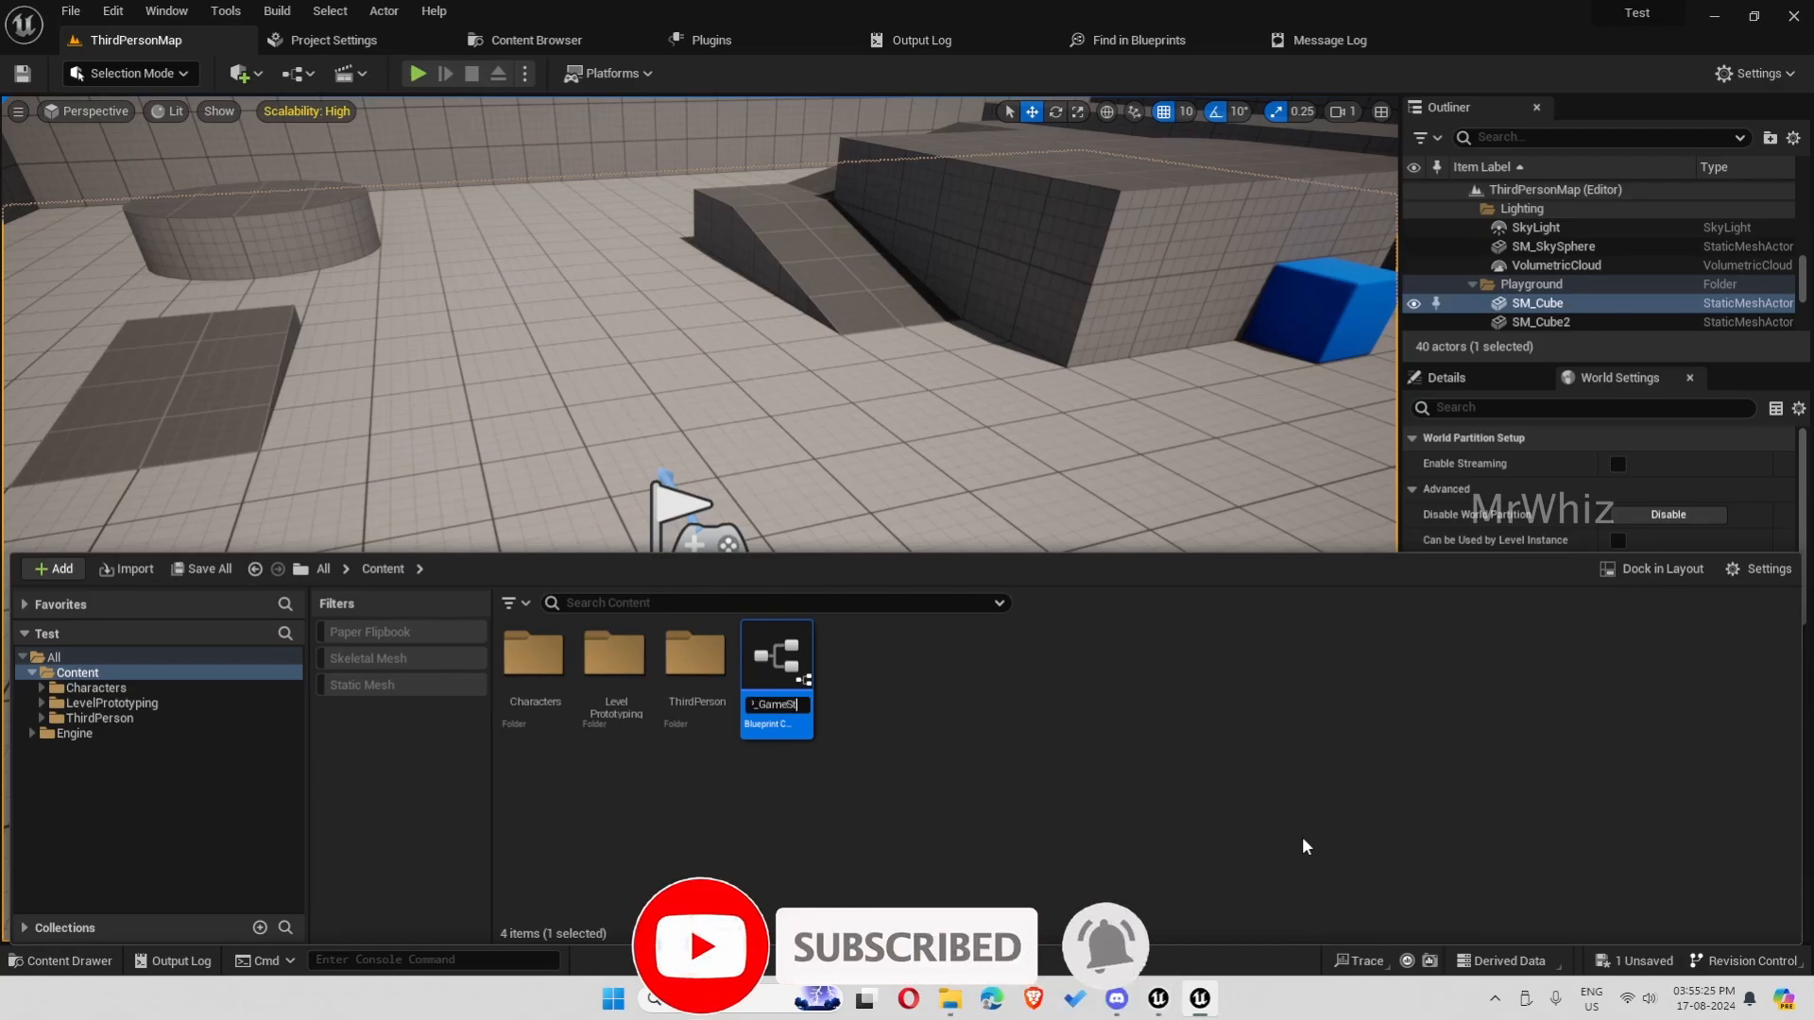
type("ate_Rep")
key("Return")
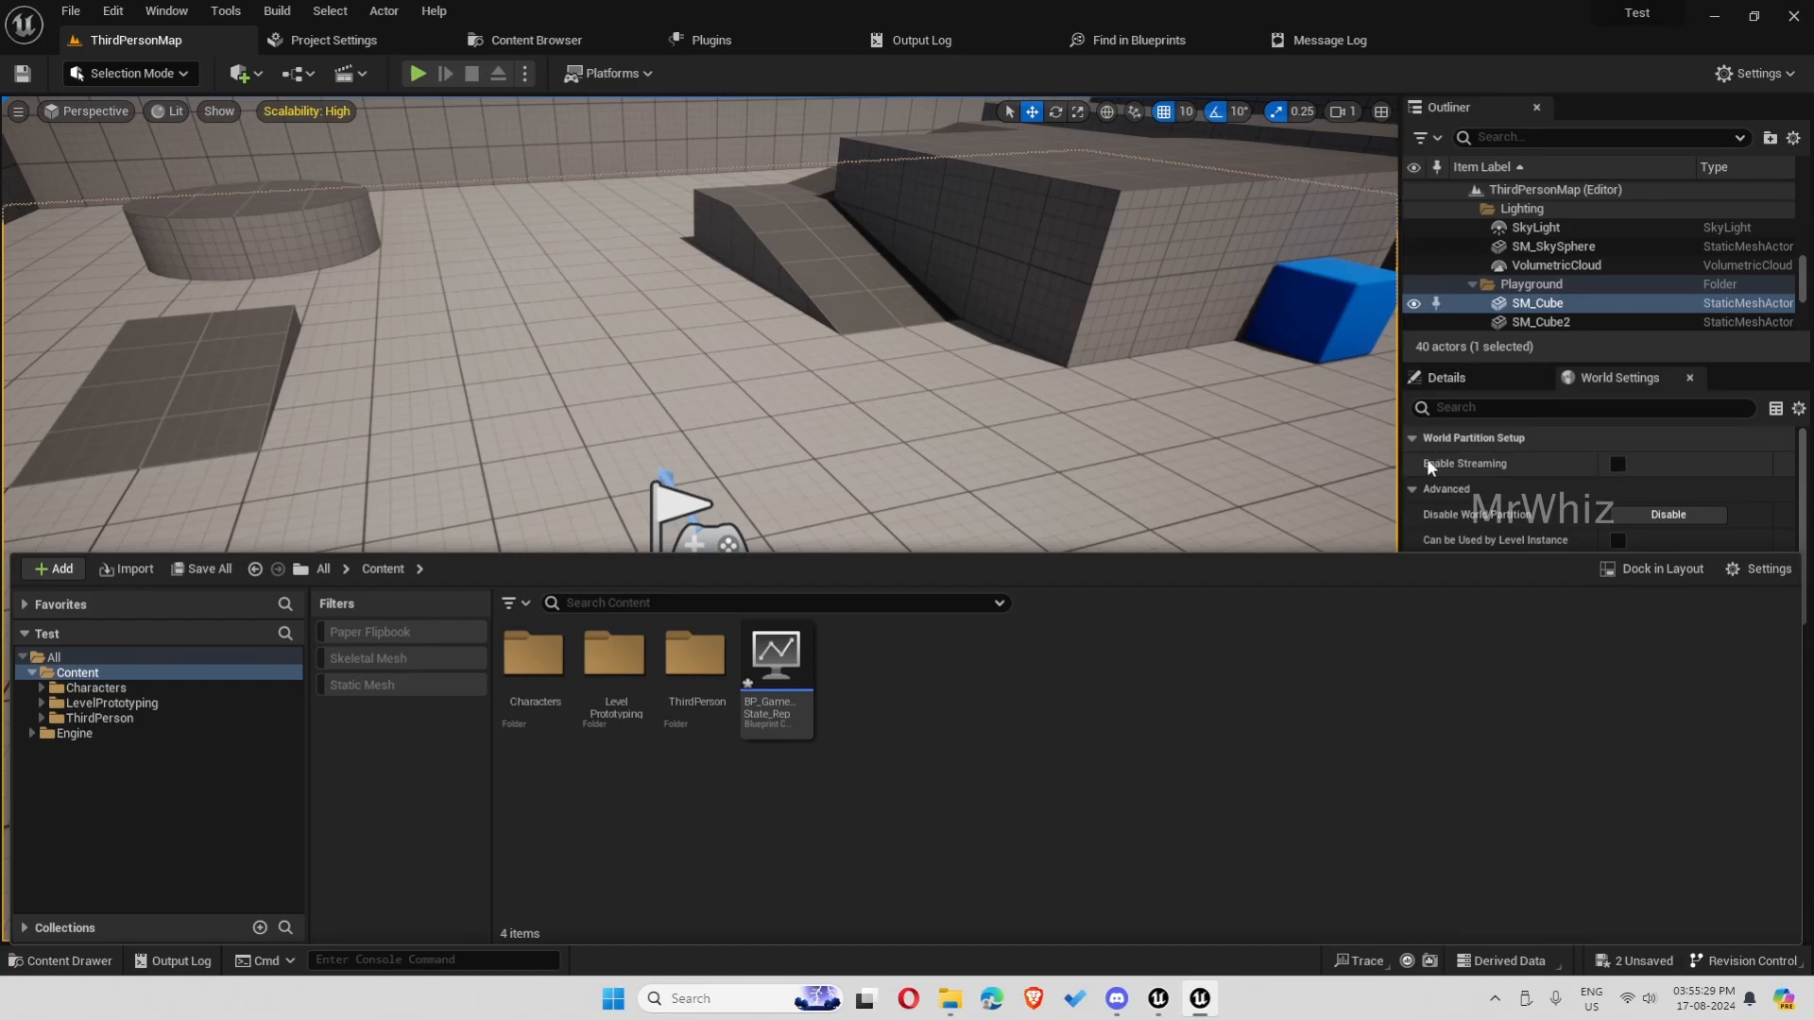
Set the level's Game State Class to BP_GameState_Rep in the world settings and briefly play-test it
left_click(1400, 469)
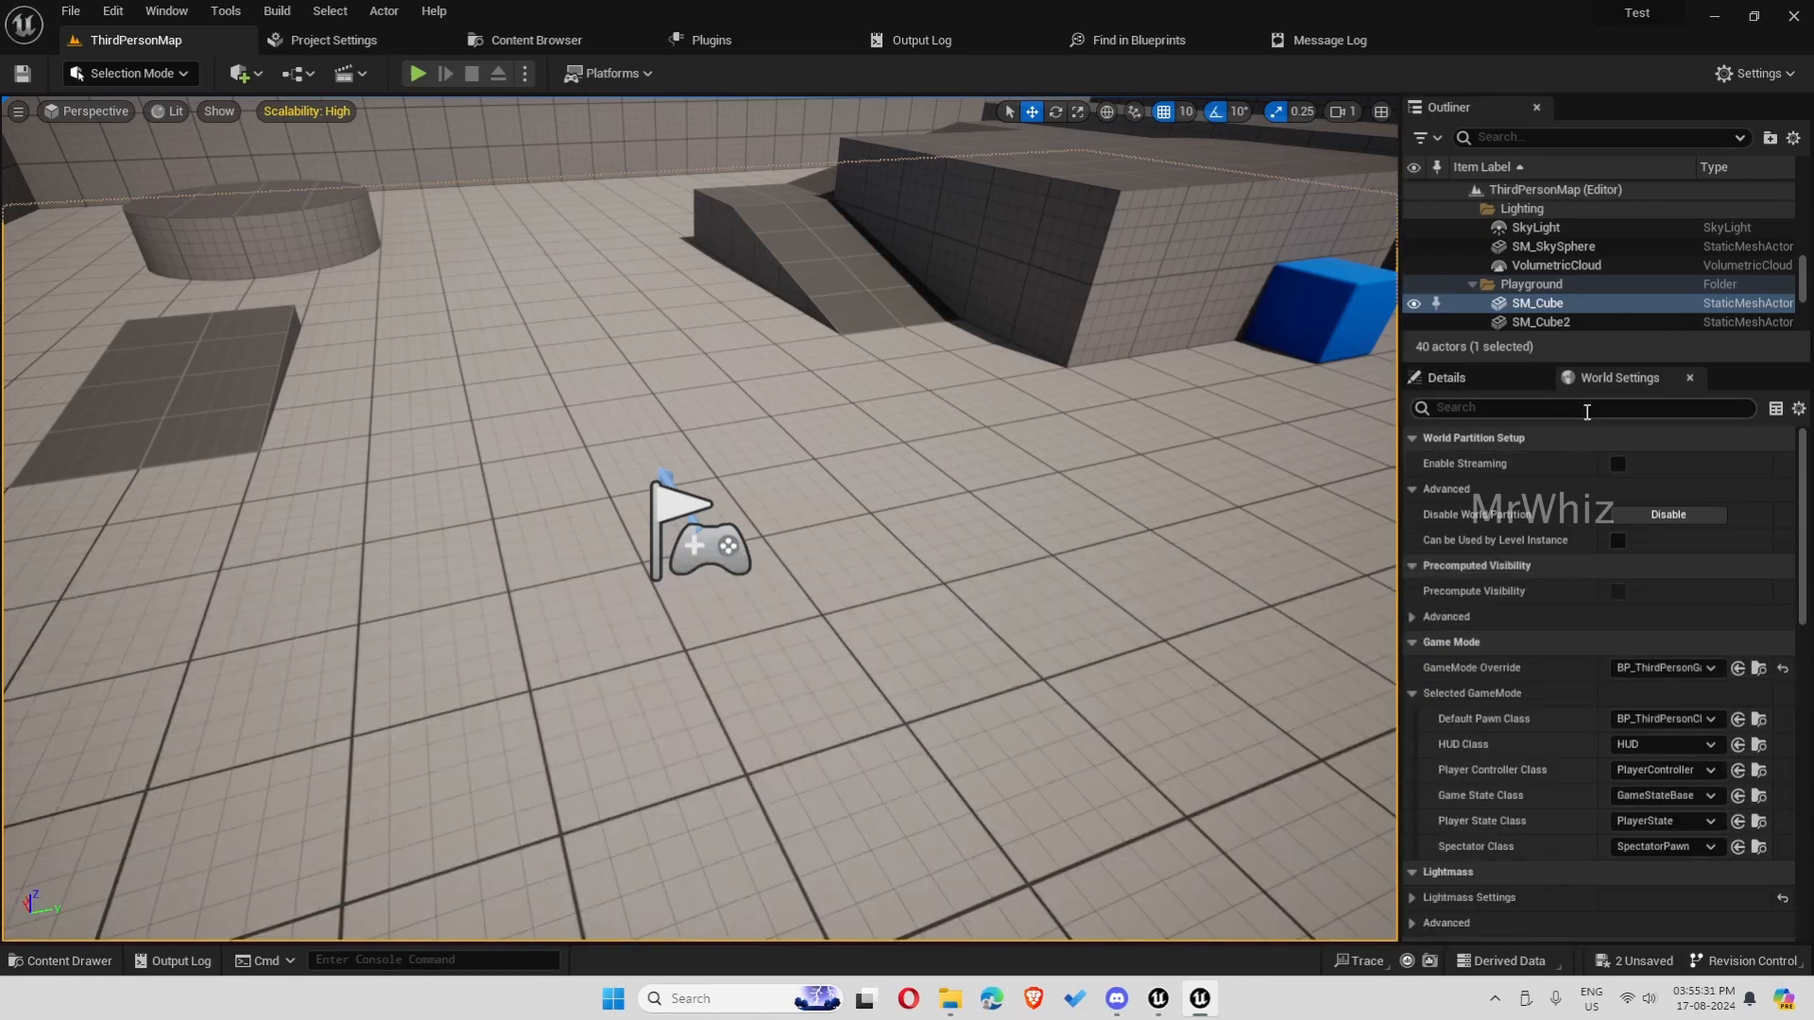
left_click(1662, 795)
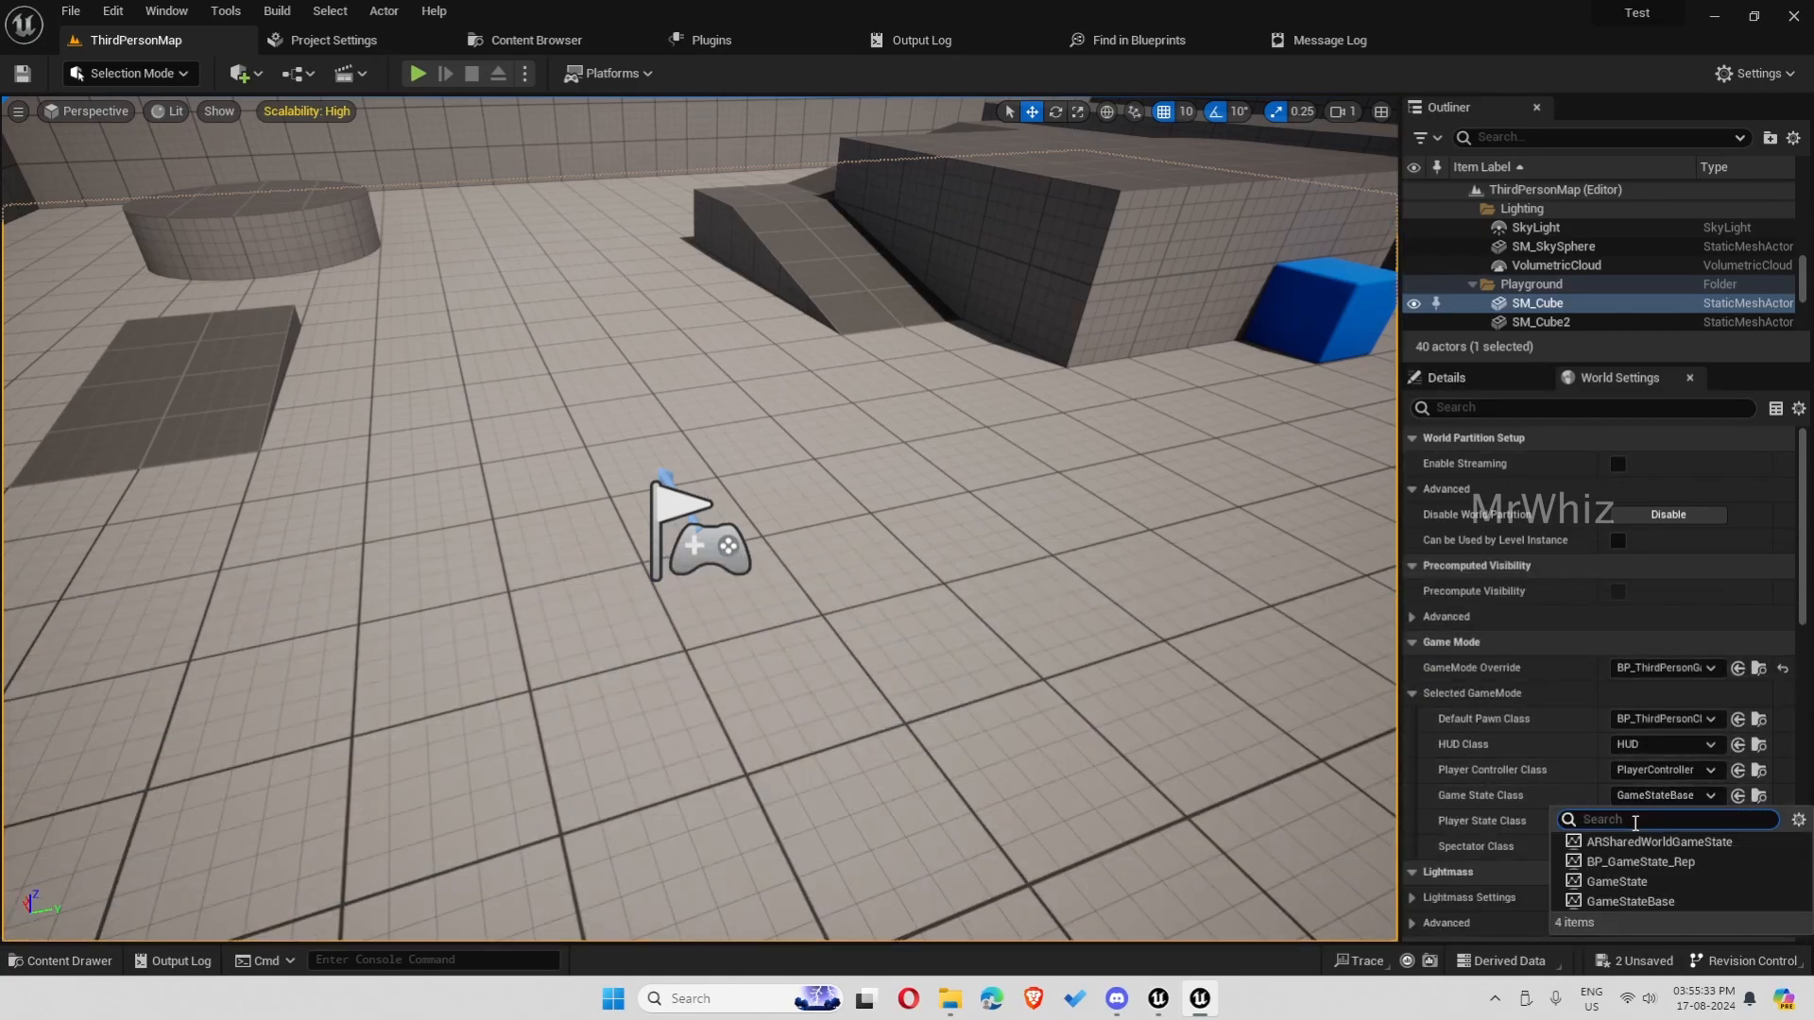
left_click(1686, 860)
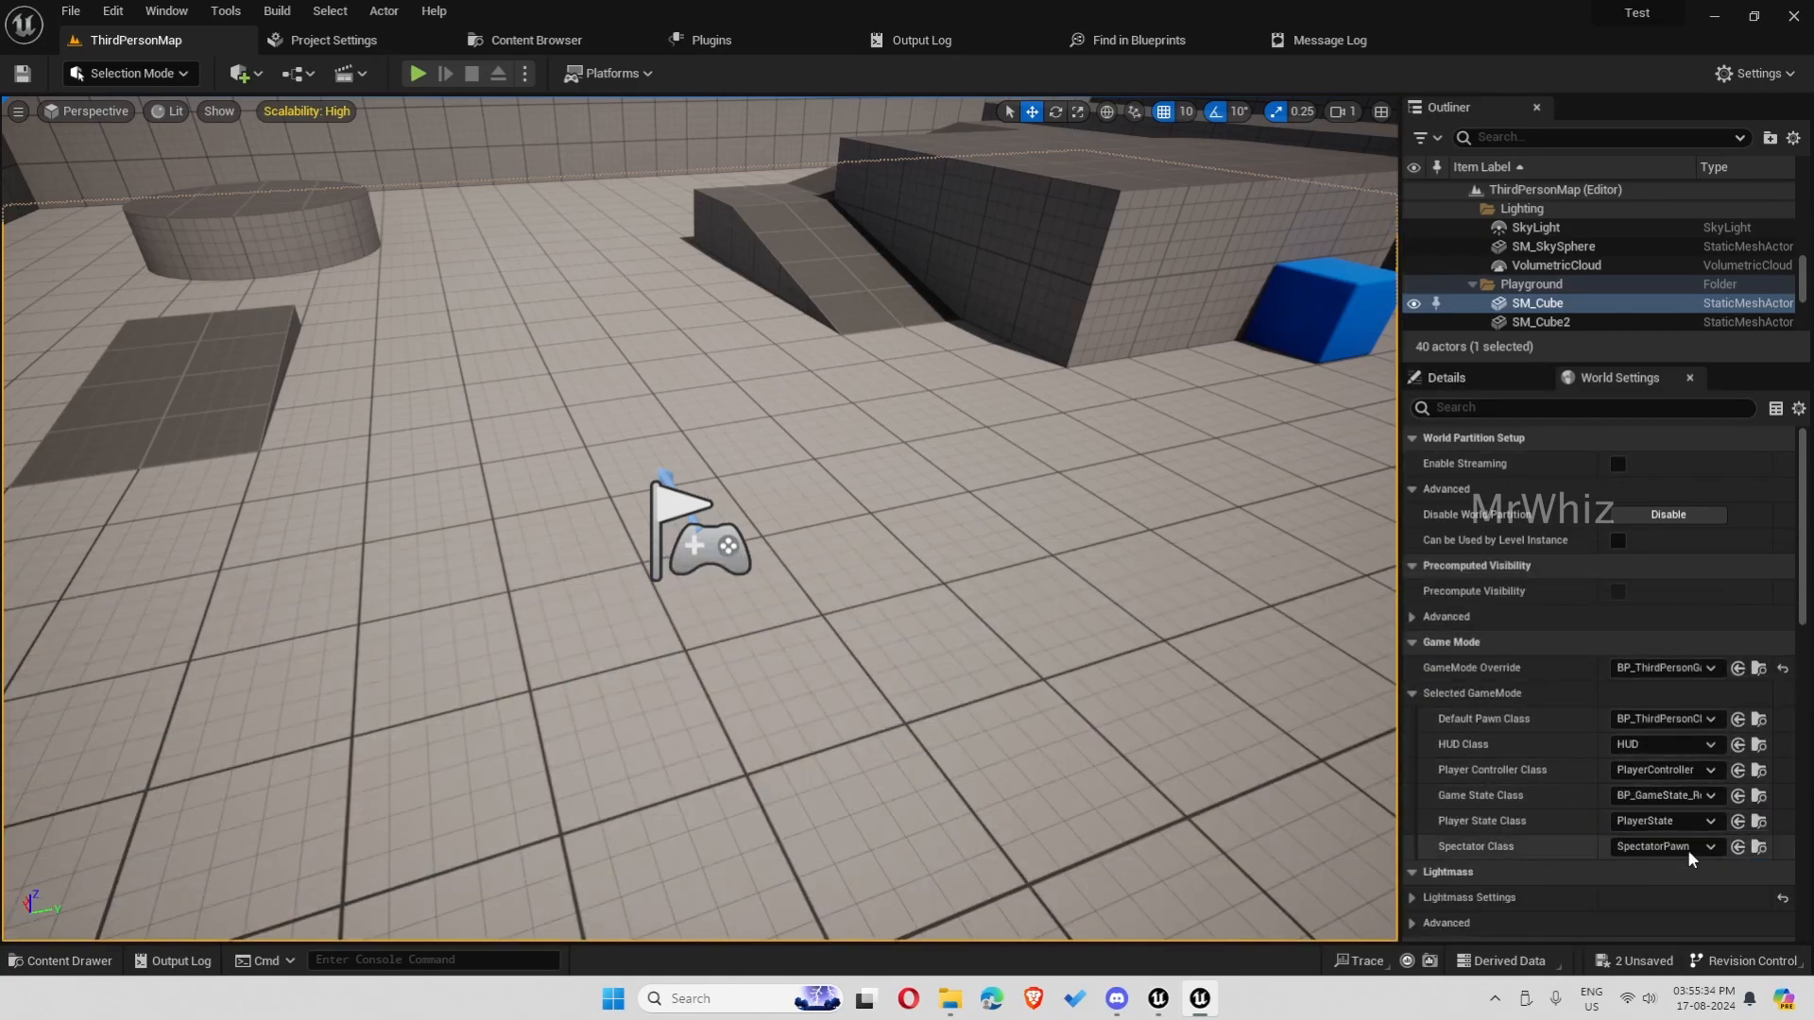
left_click(417, 73)
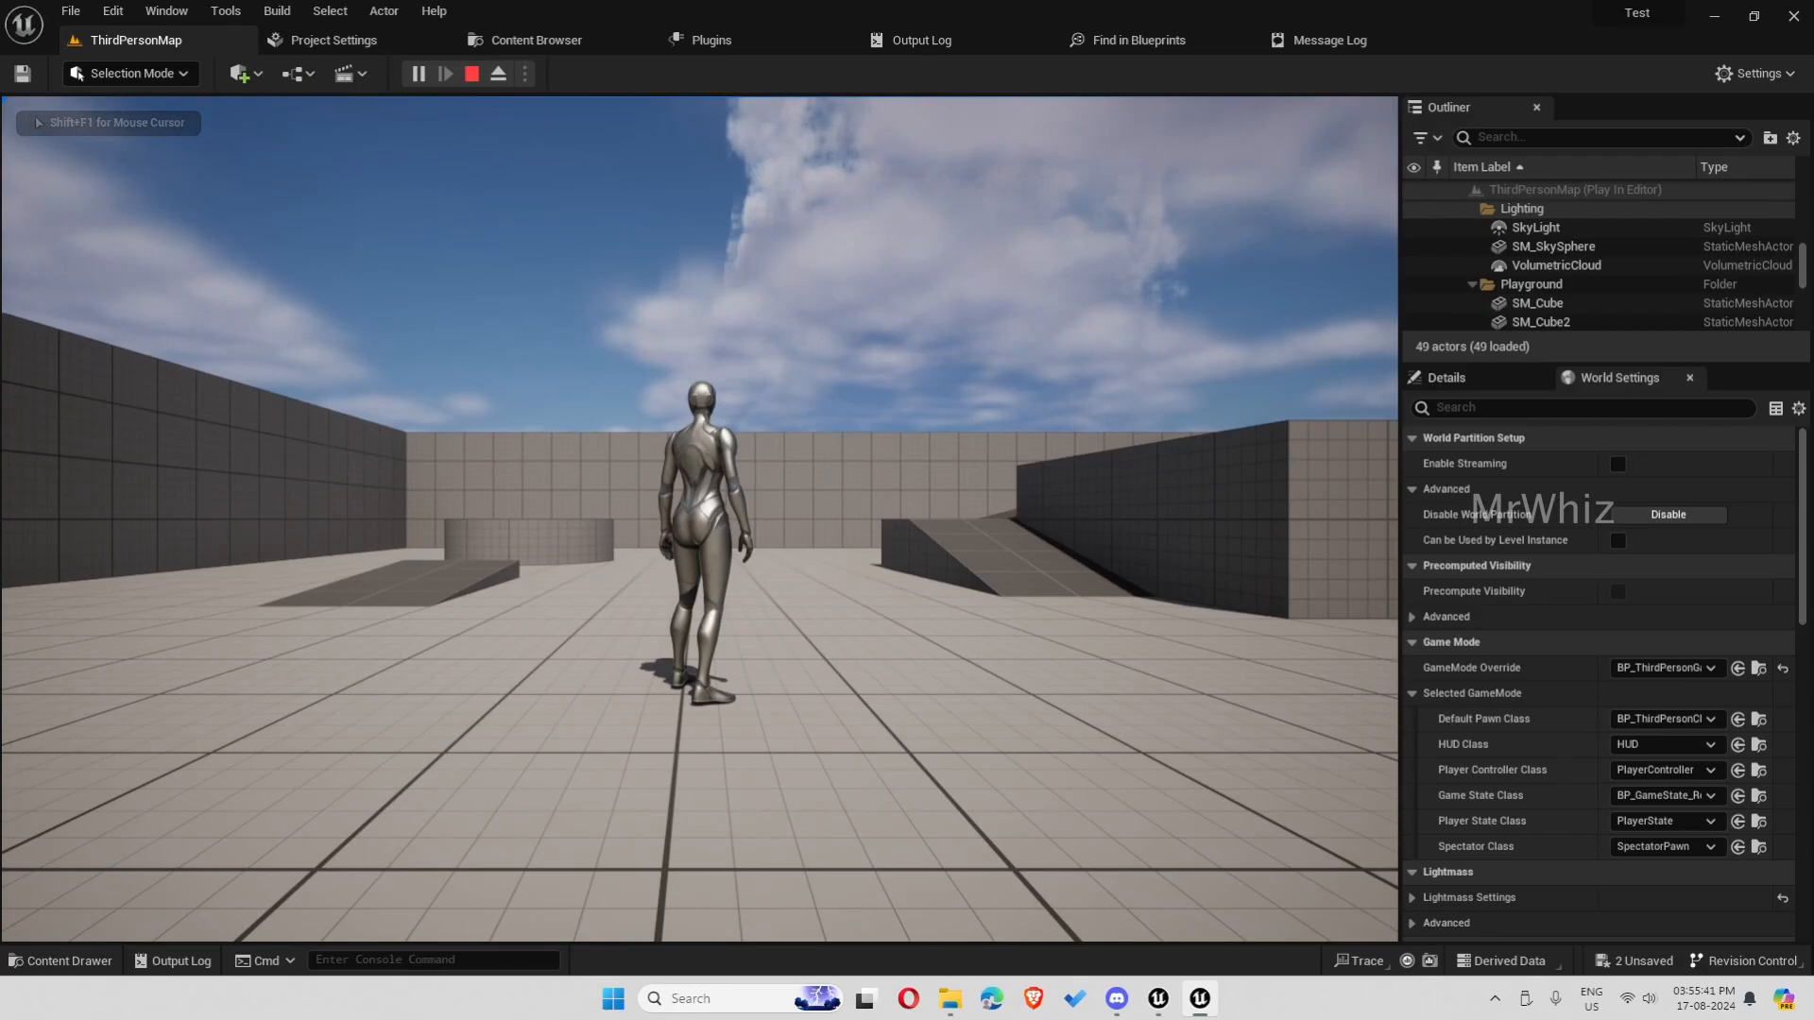
key("Escape")
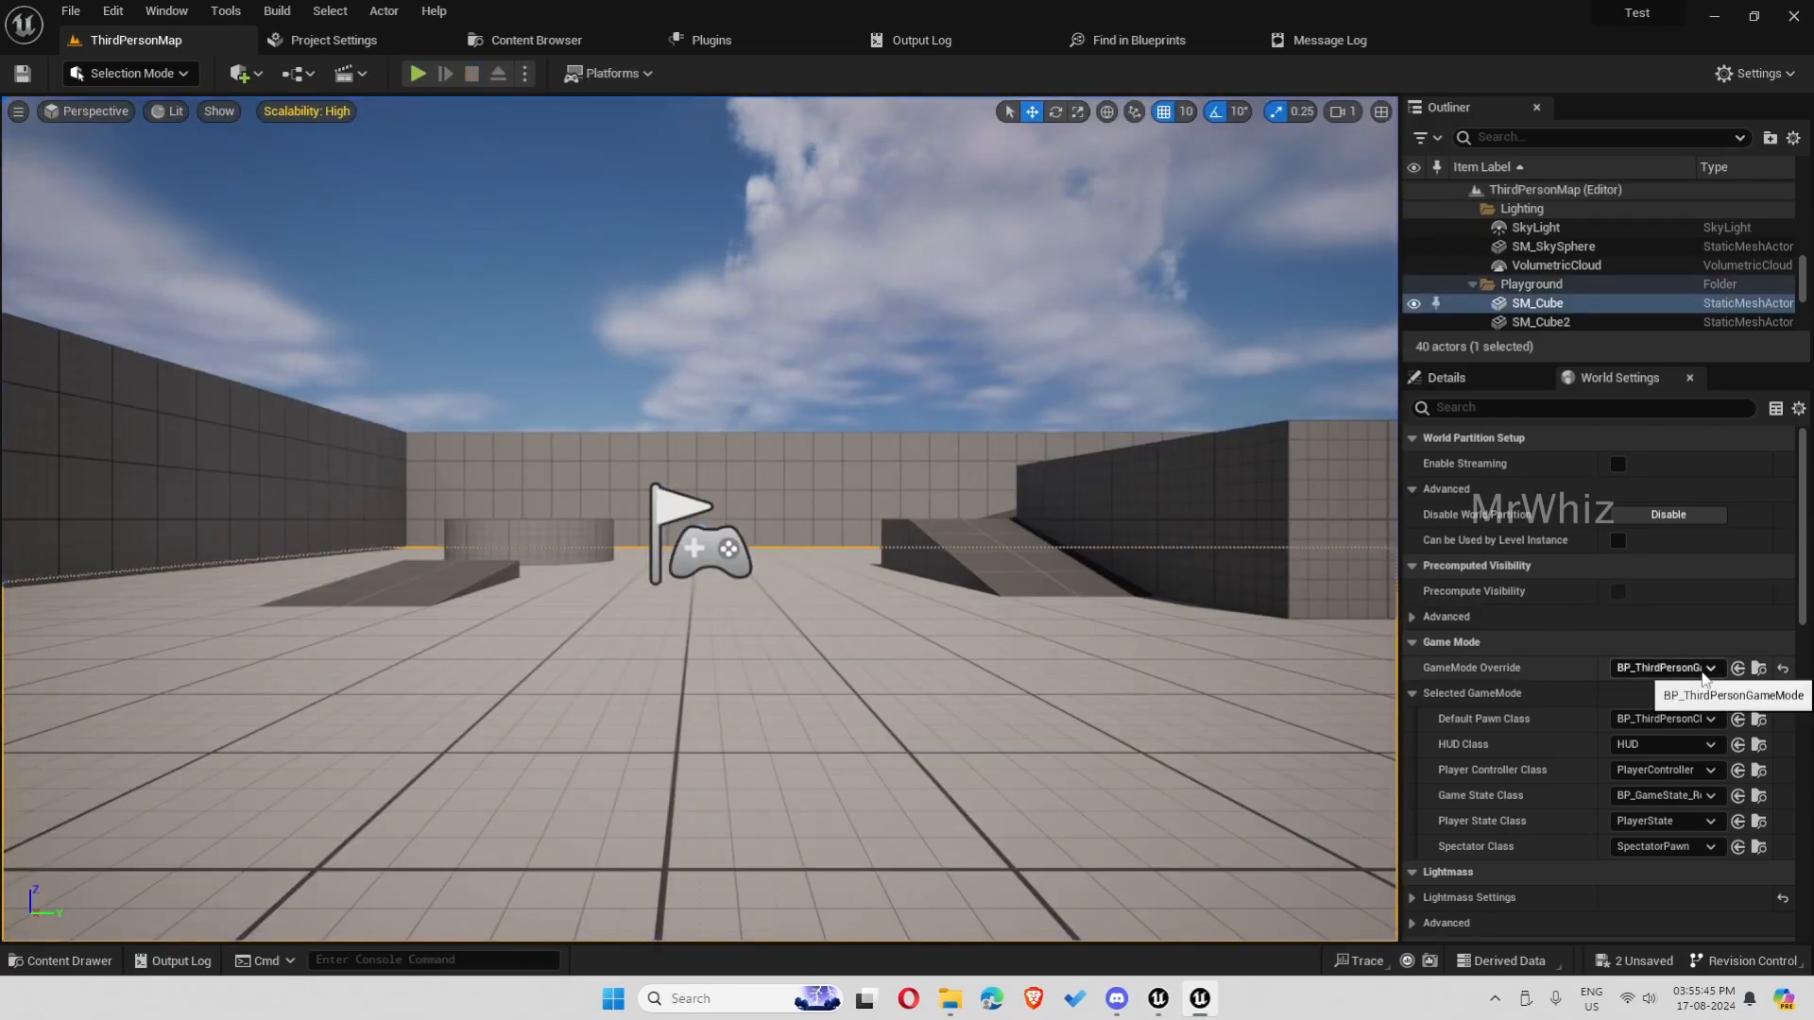
Open the BP_ThirdPersonGameMode Blueprint assigned as GameMode Override and compile it
left_click(1758, 669)
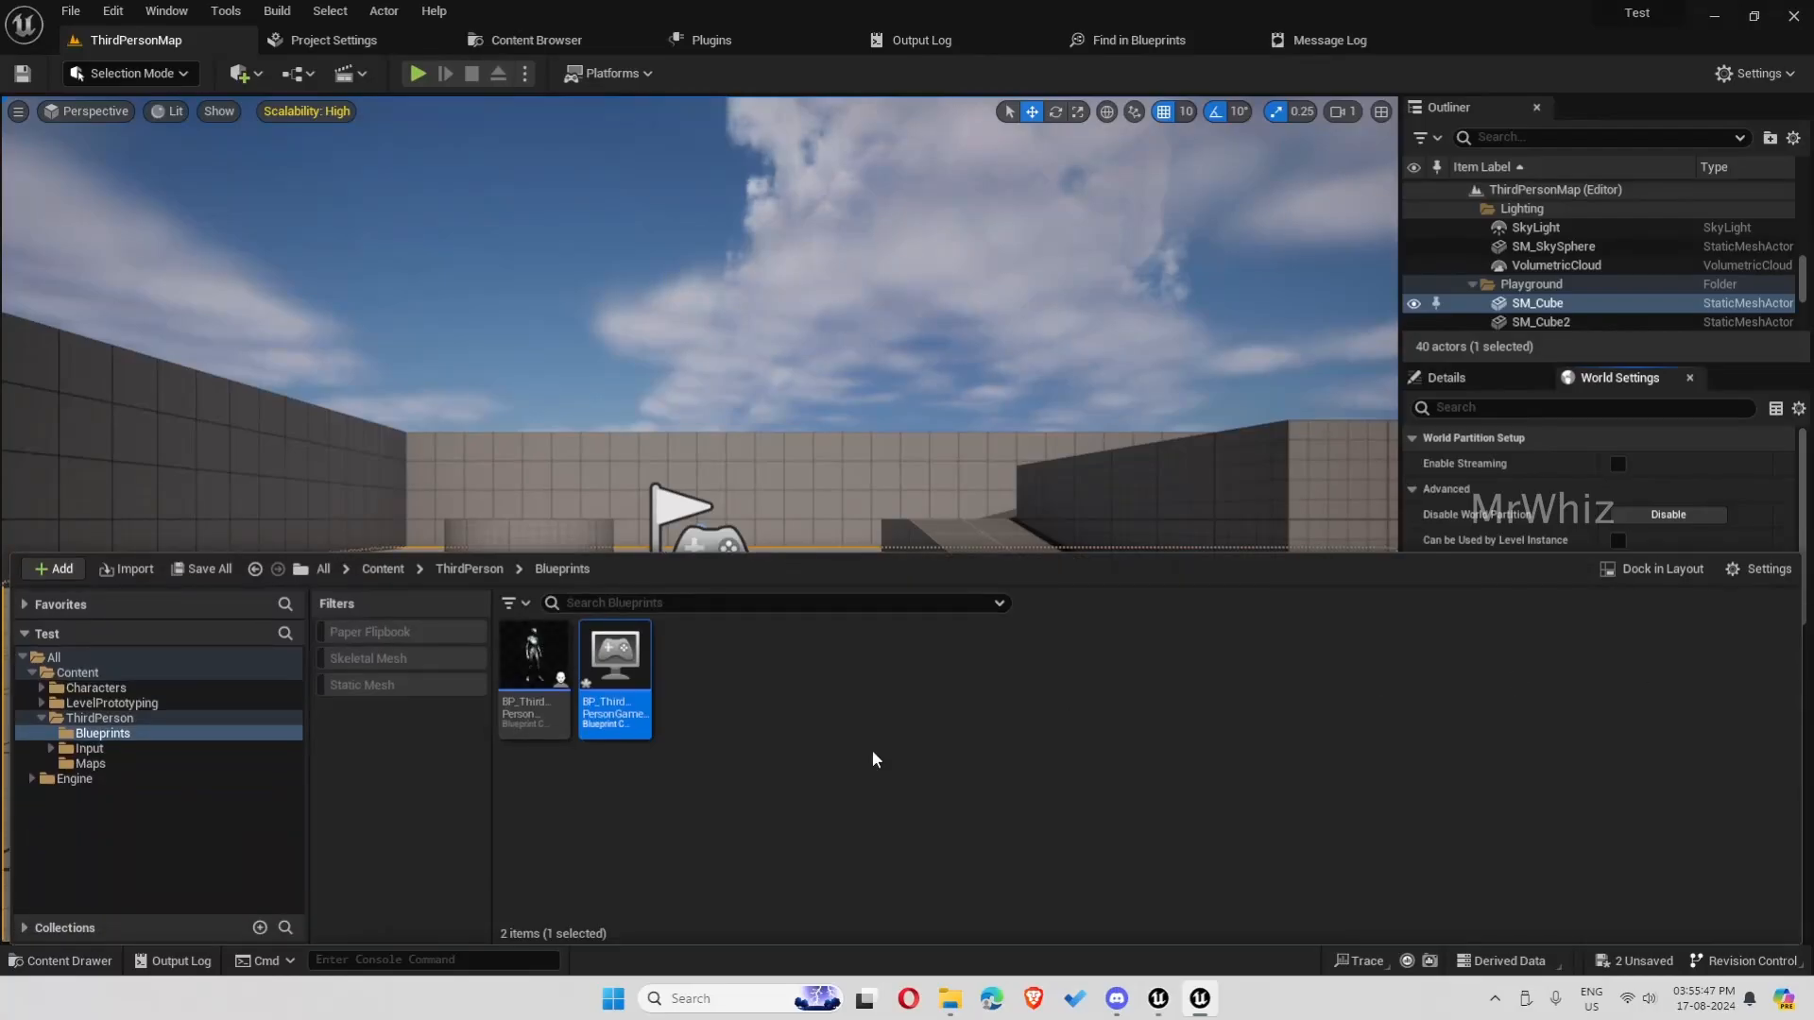
double_click(628, 710)
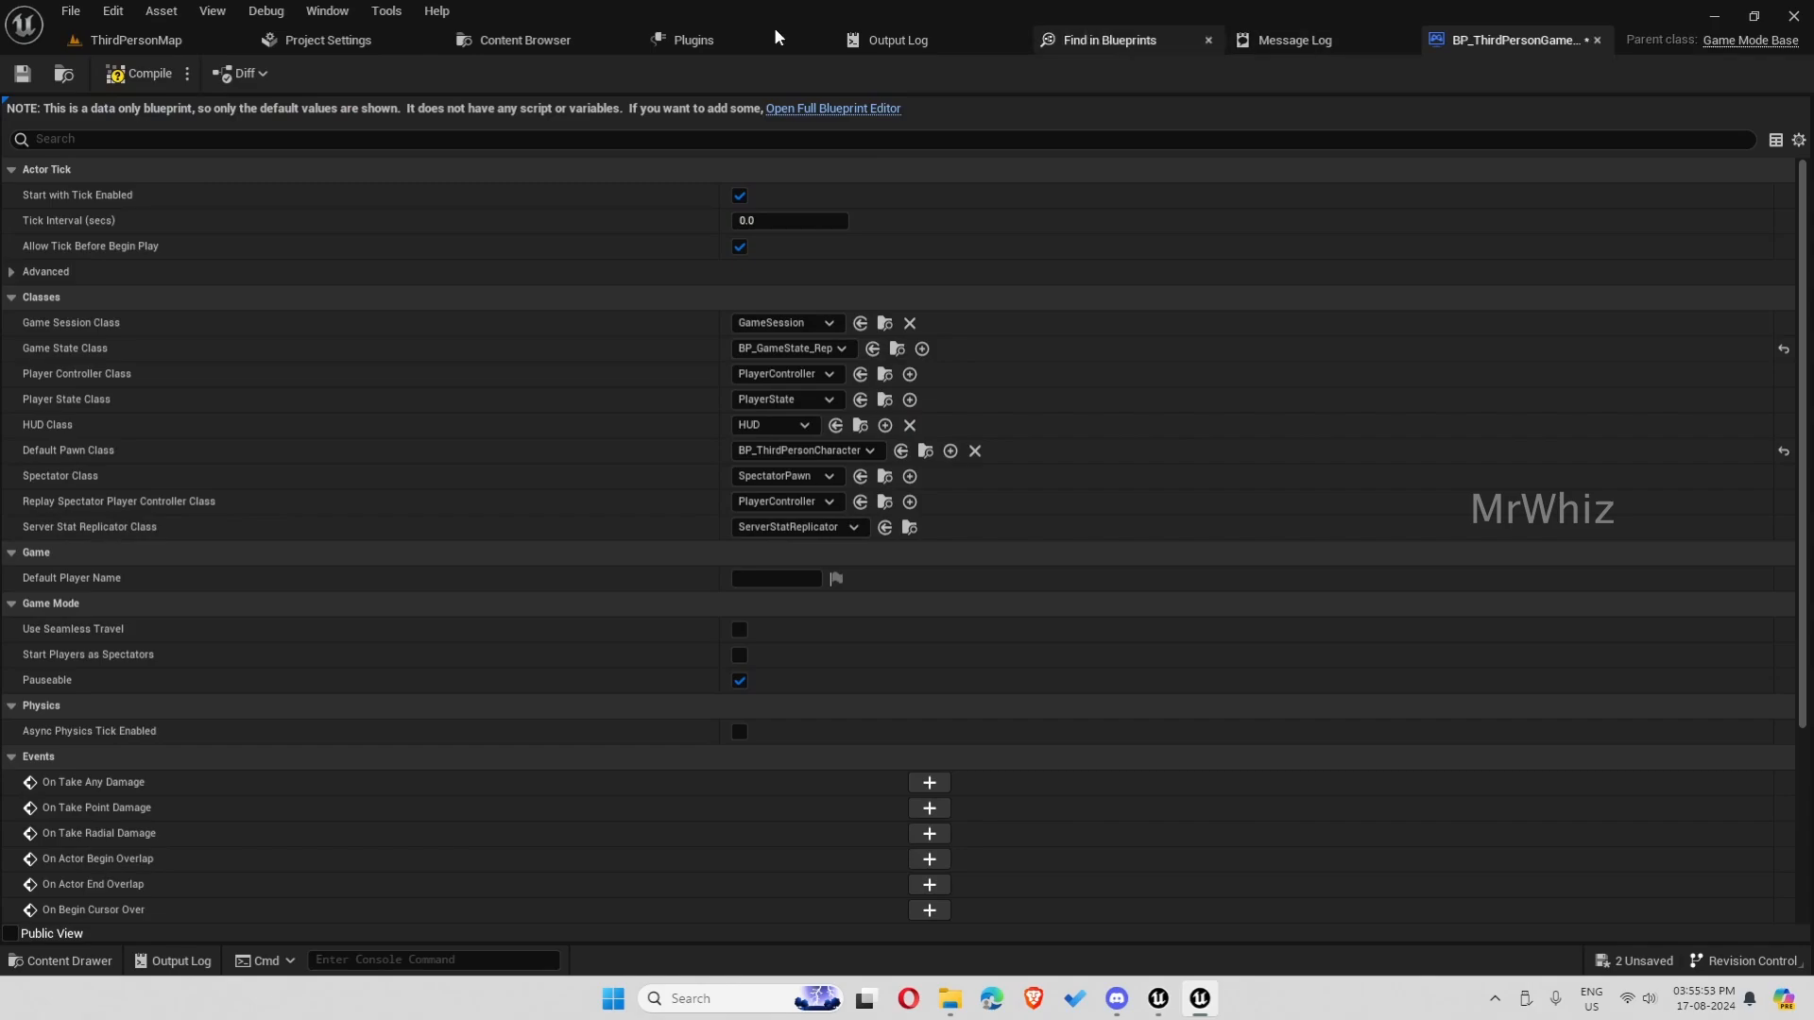
left_click(138, 74)
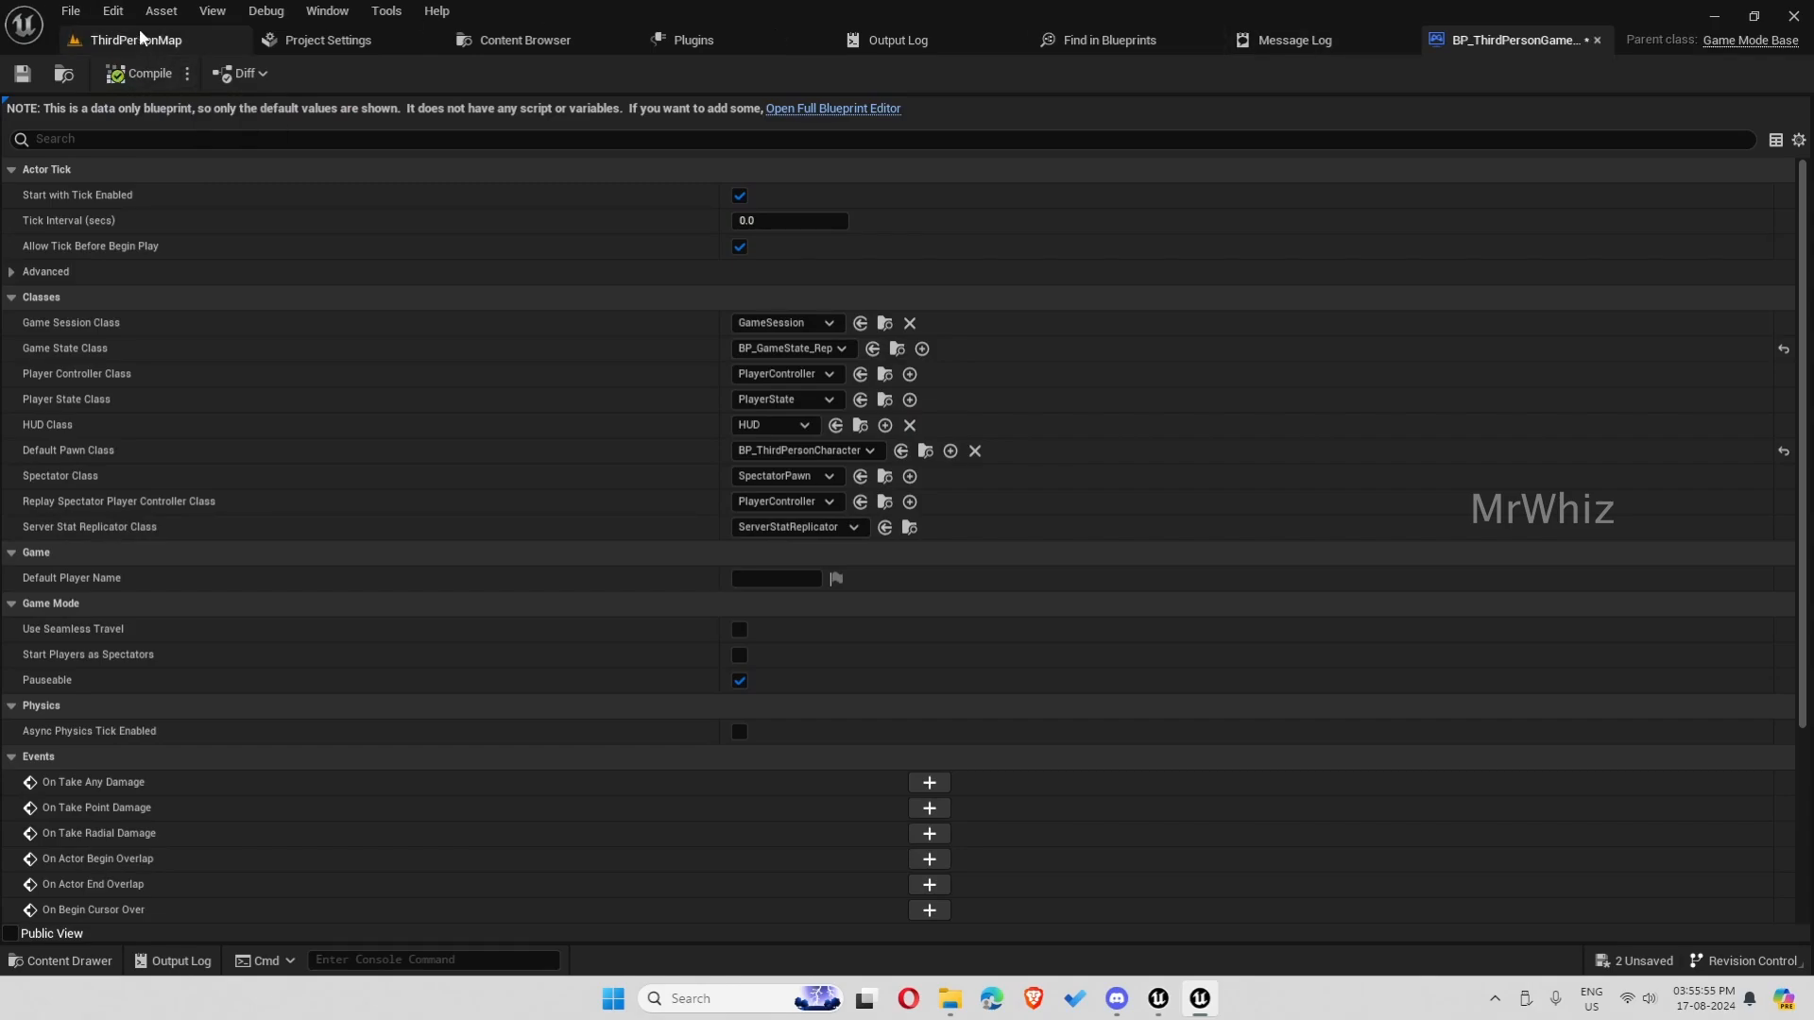
Create a Blueprint class in the level's ThirdPerson/Blueprints folder with GameMode as its parent class
left_click(142, 40)
left_click(100, 963)
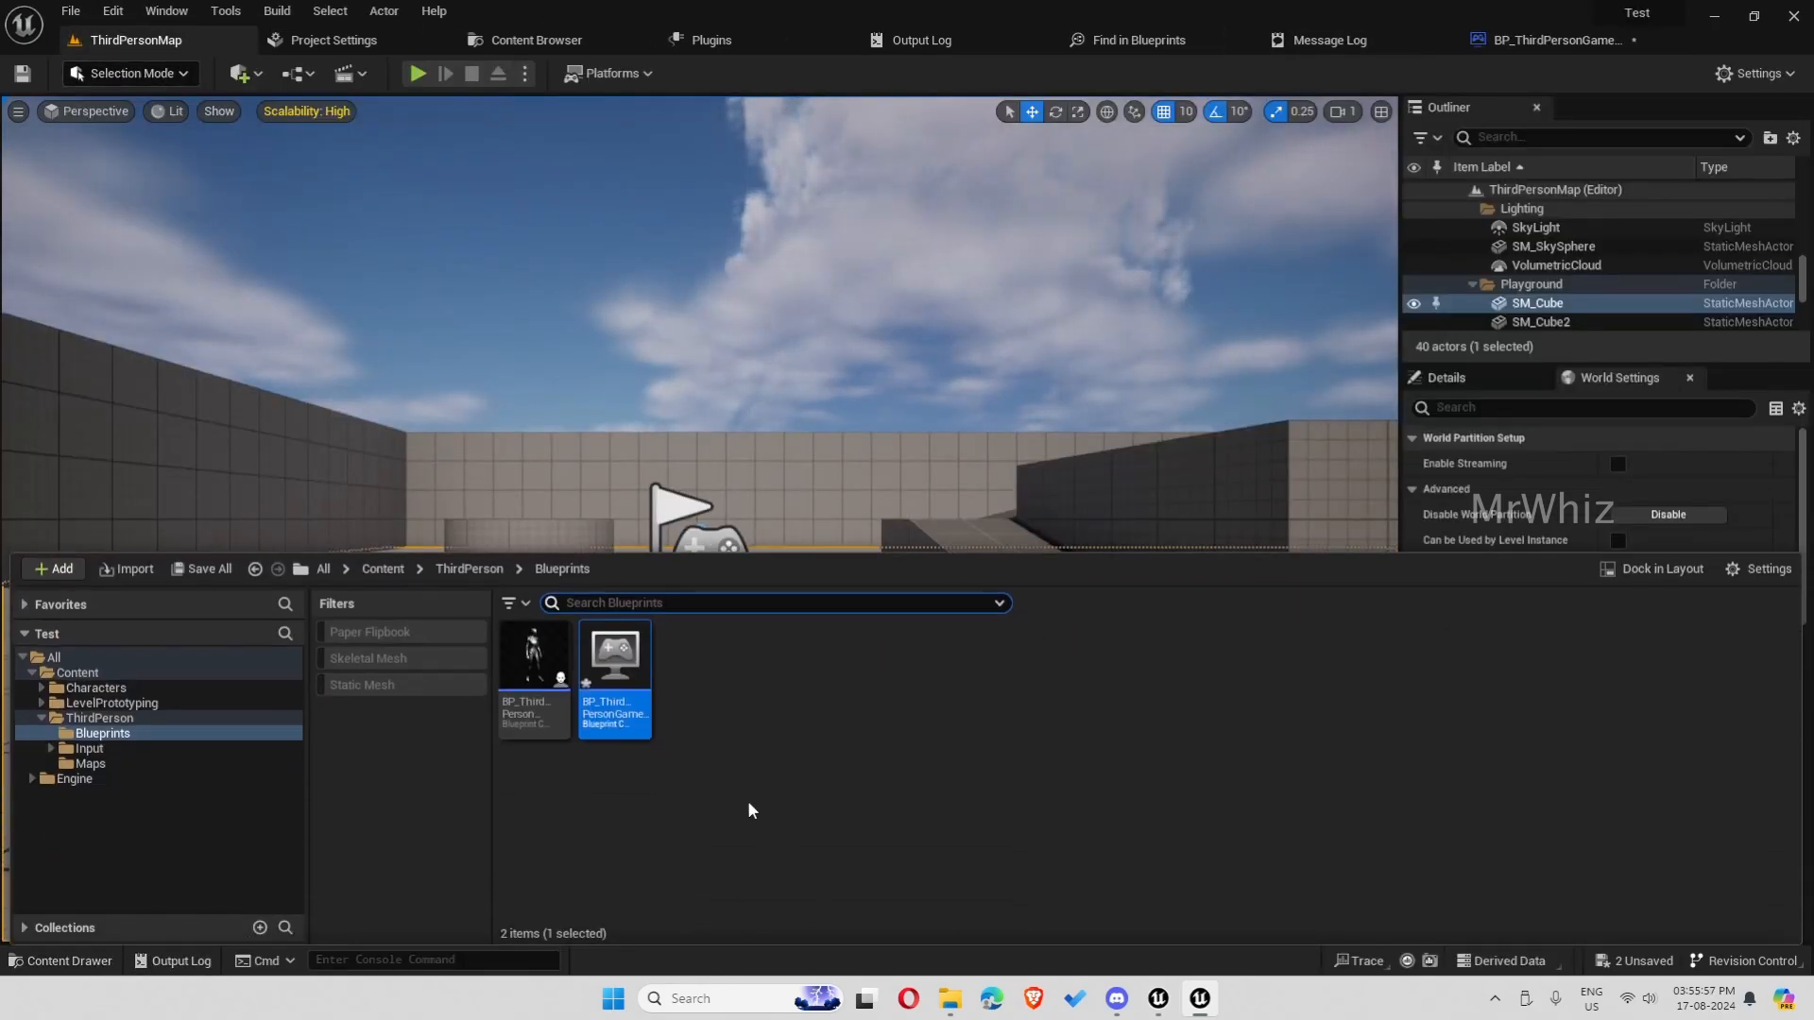
right_click(748, 793)
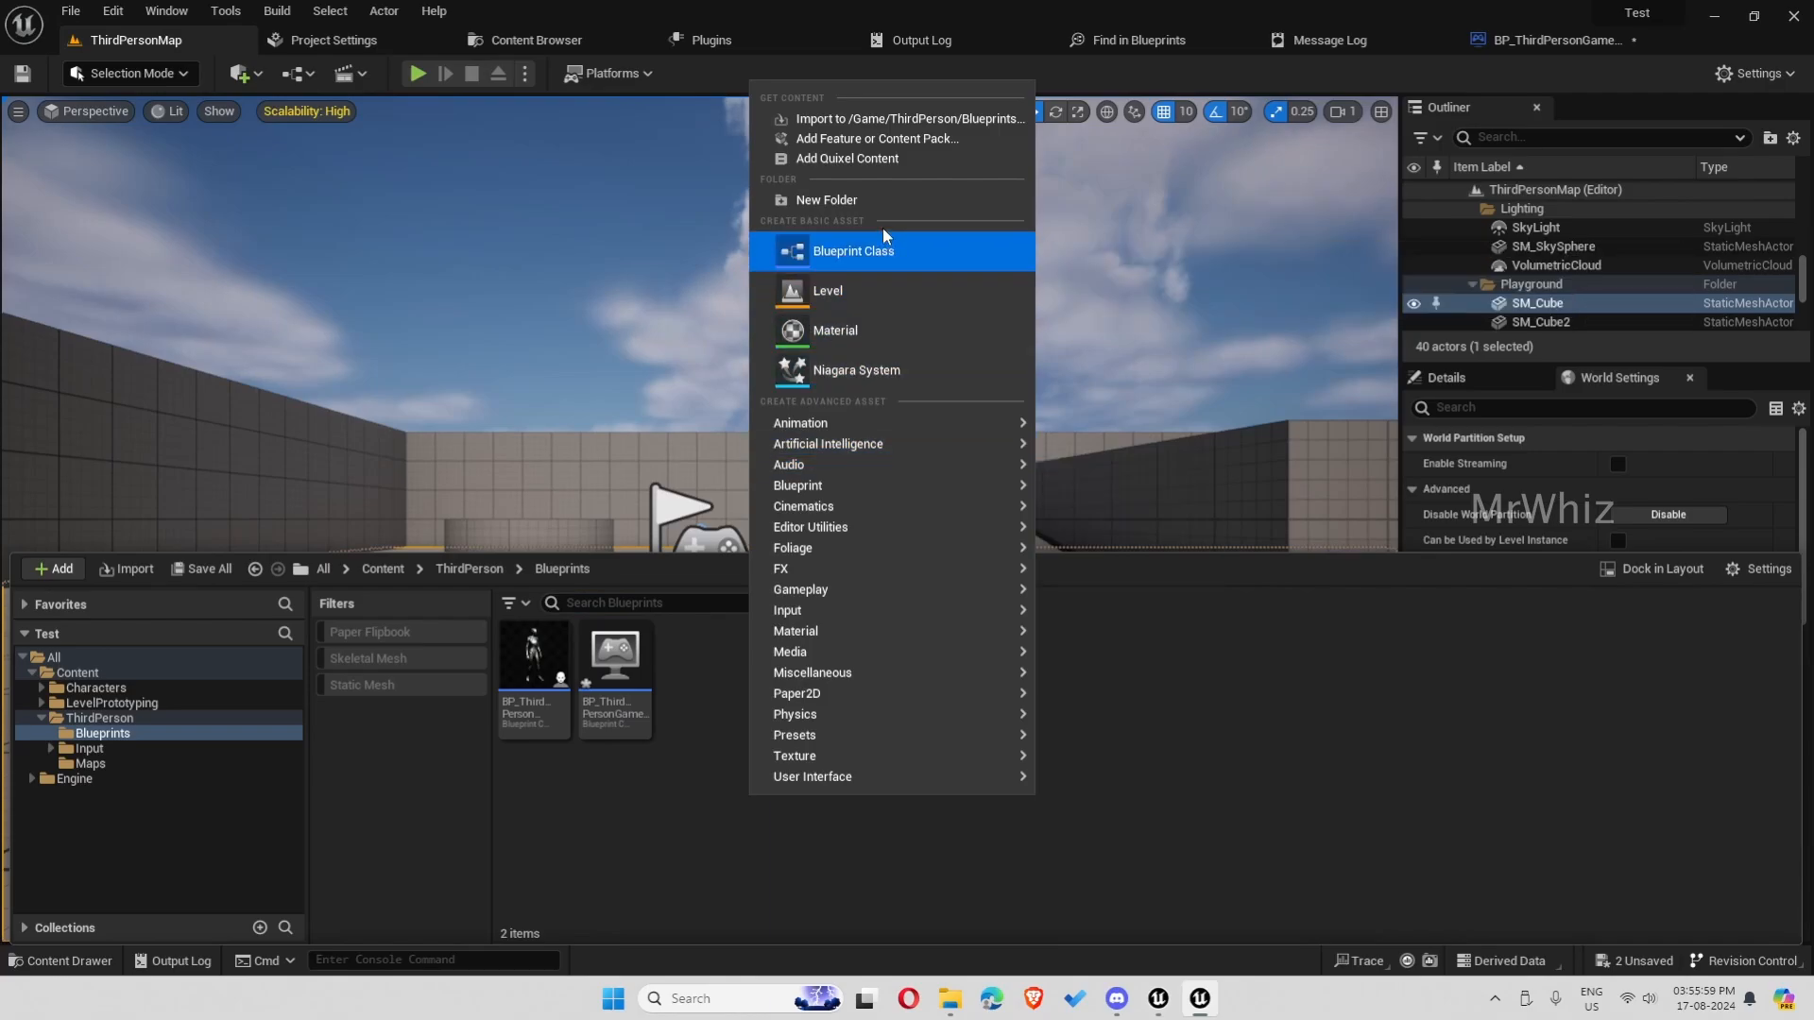
left_click(860, 252)
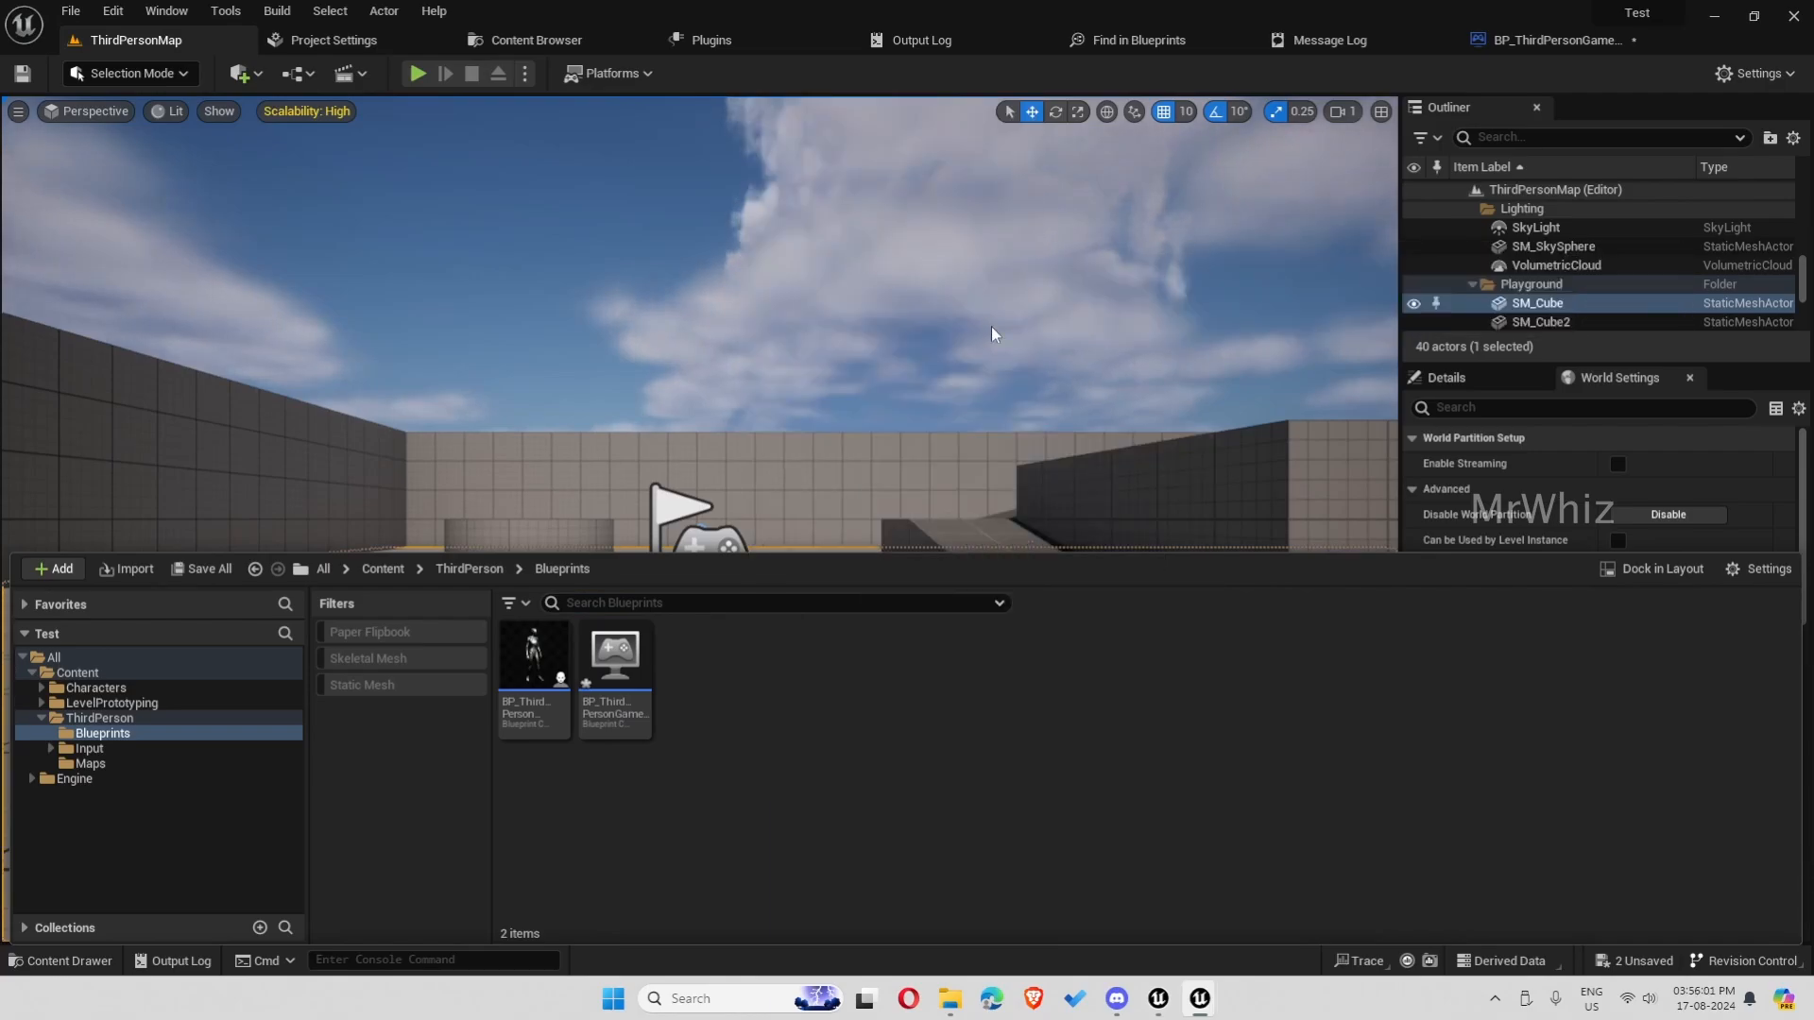
type("game mode")
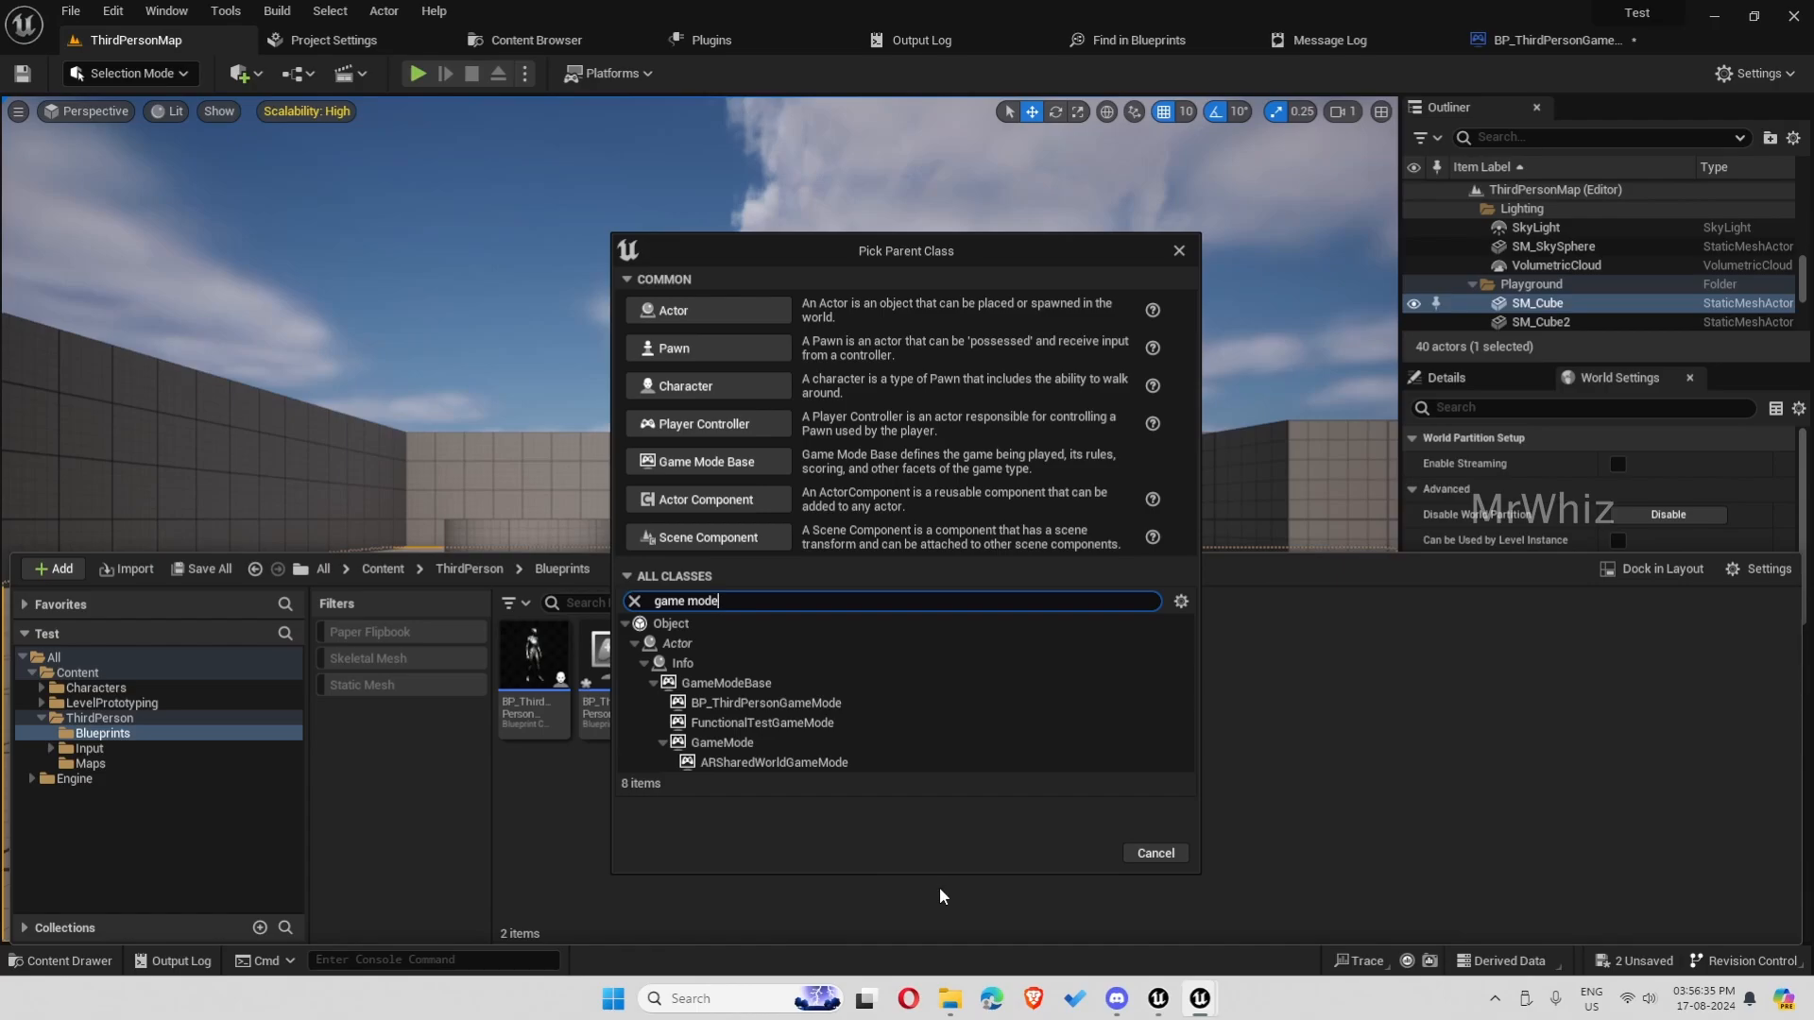
left_click(734, 740)
left_click(1077, 852)
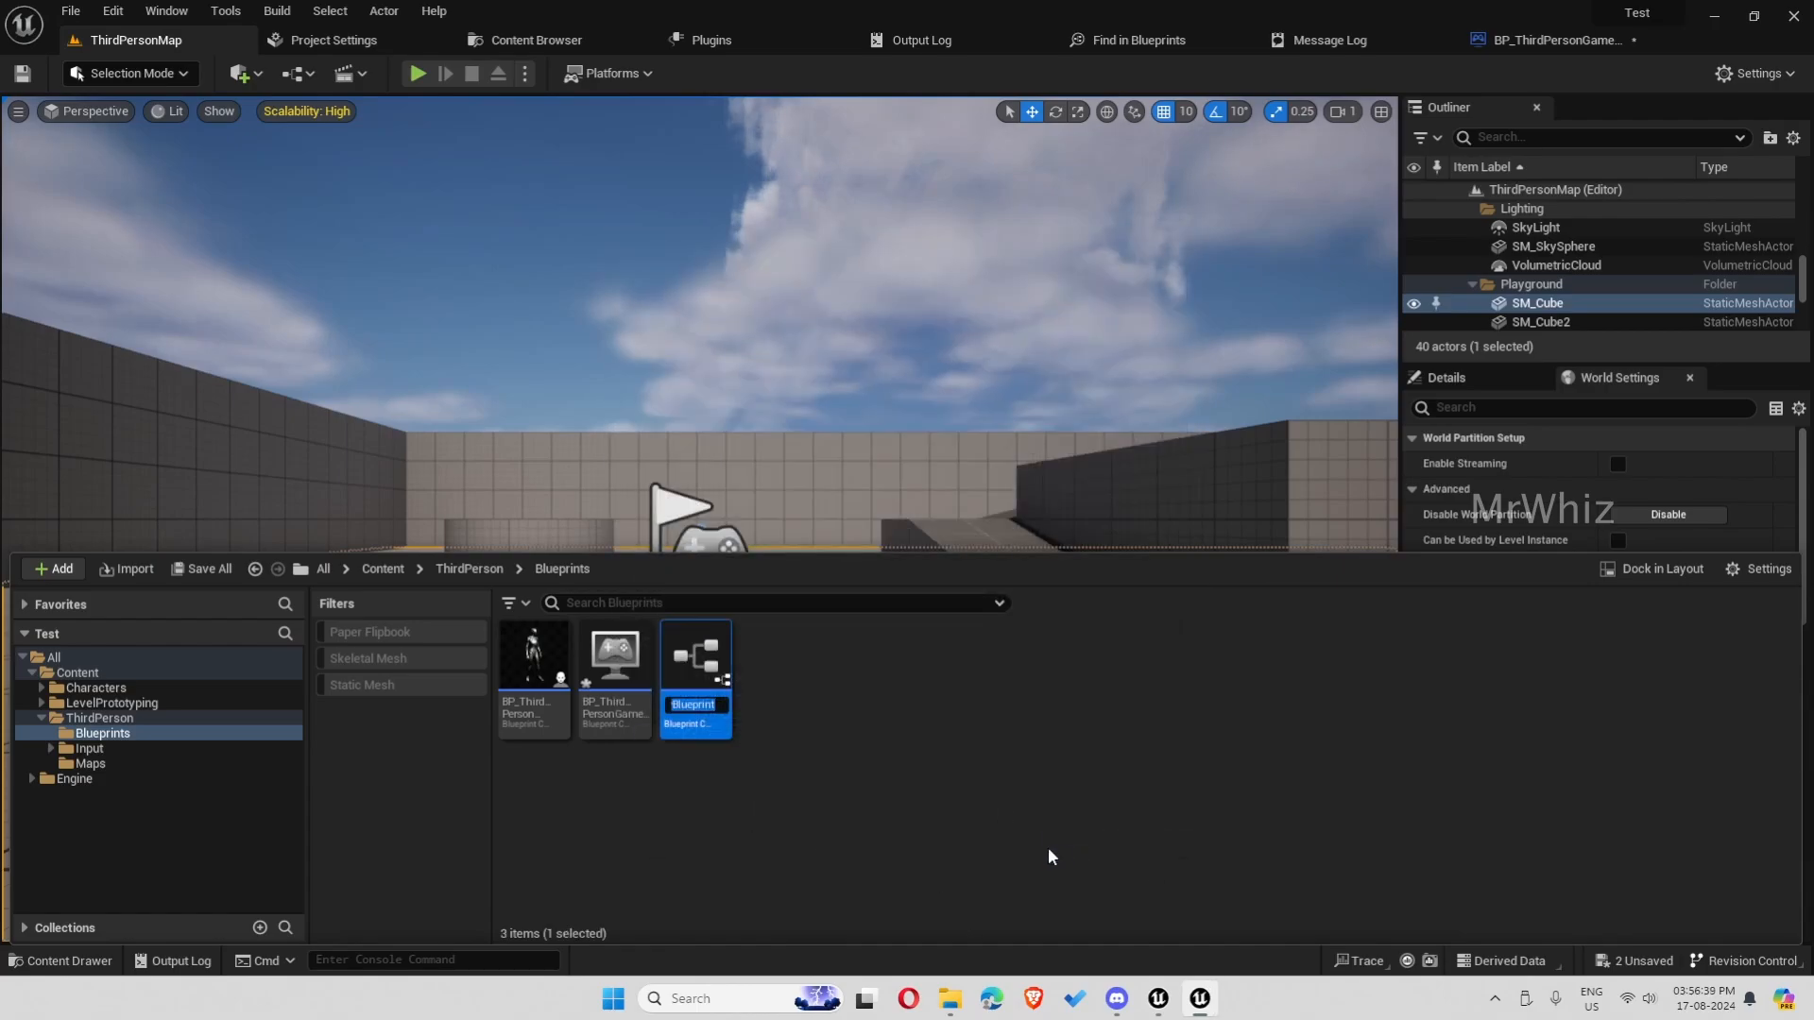
Name the new game mode Blueprint BP_GameMode
type("BP_")
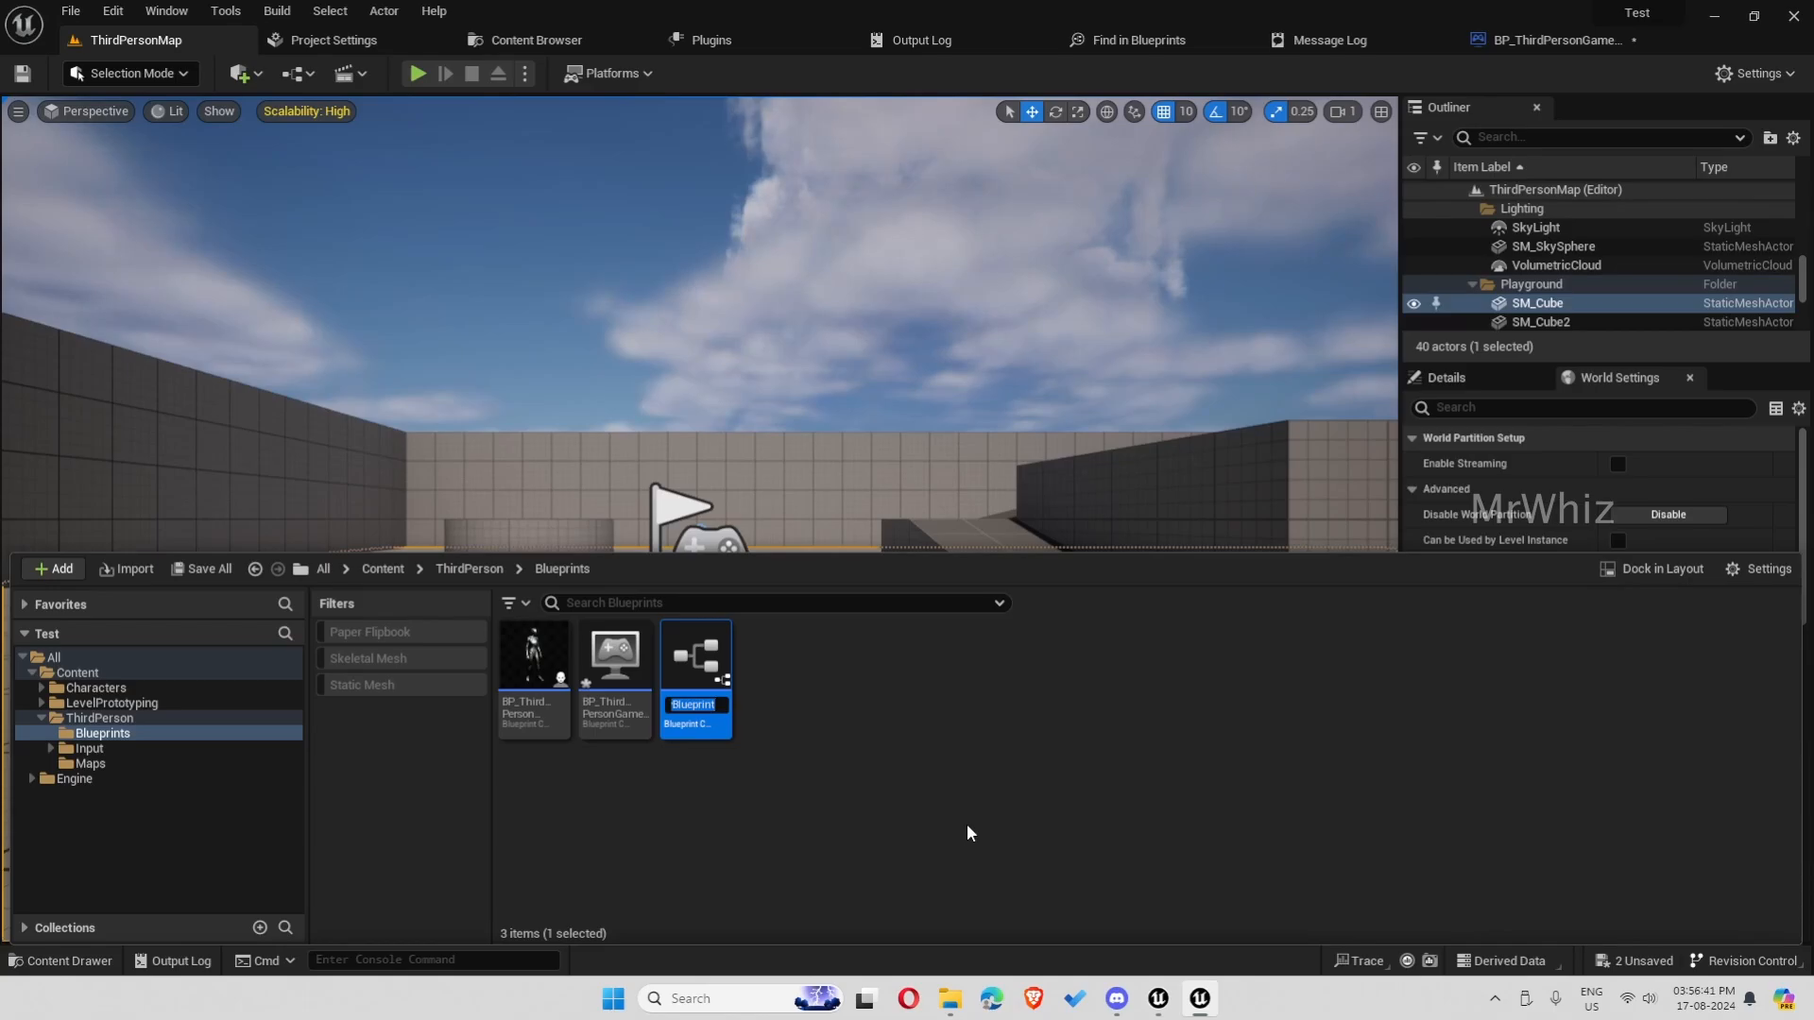
type("GameMode")
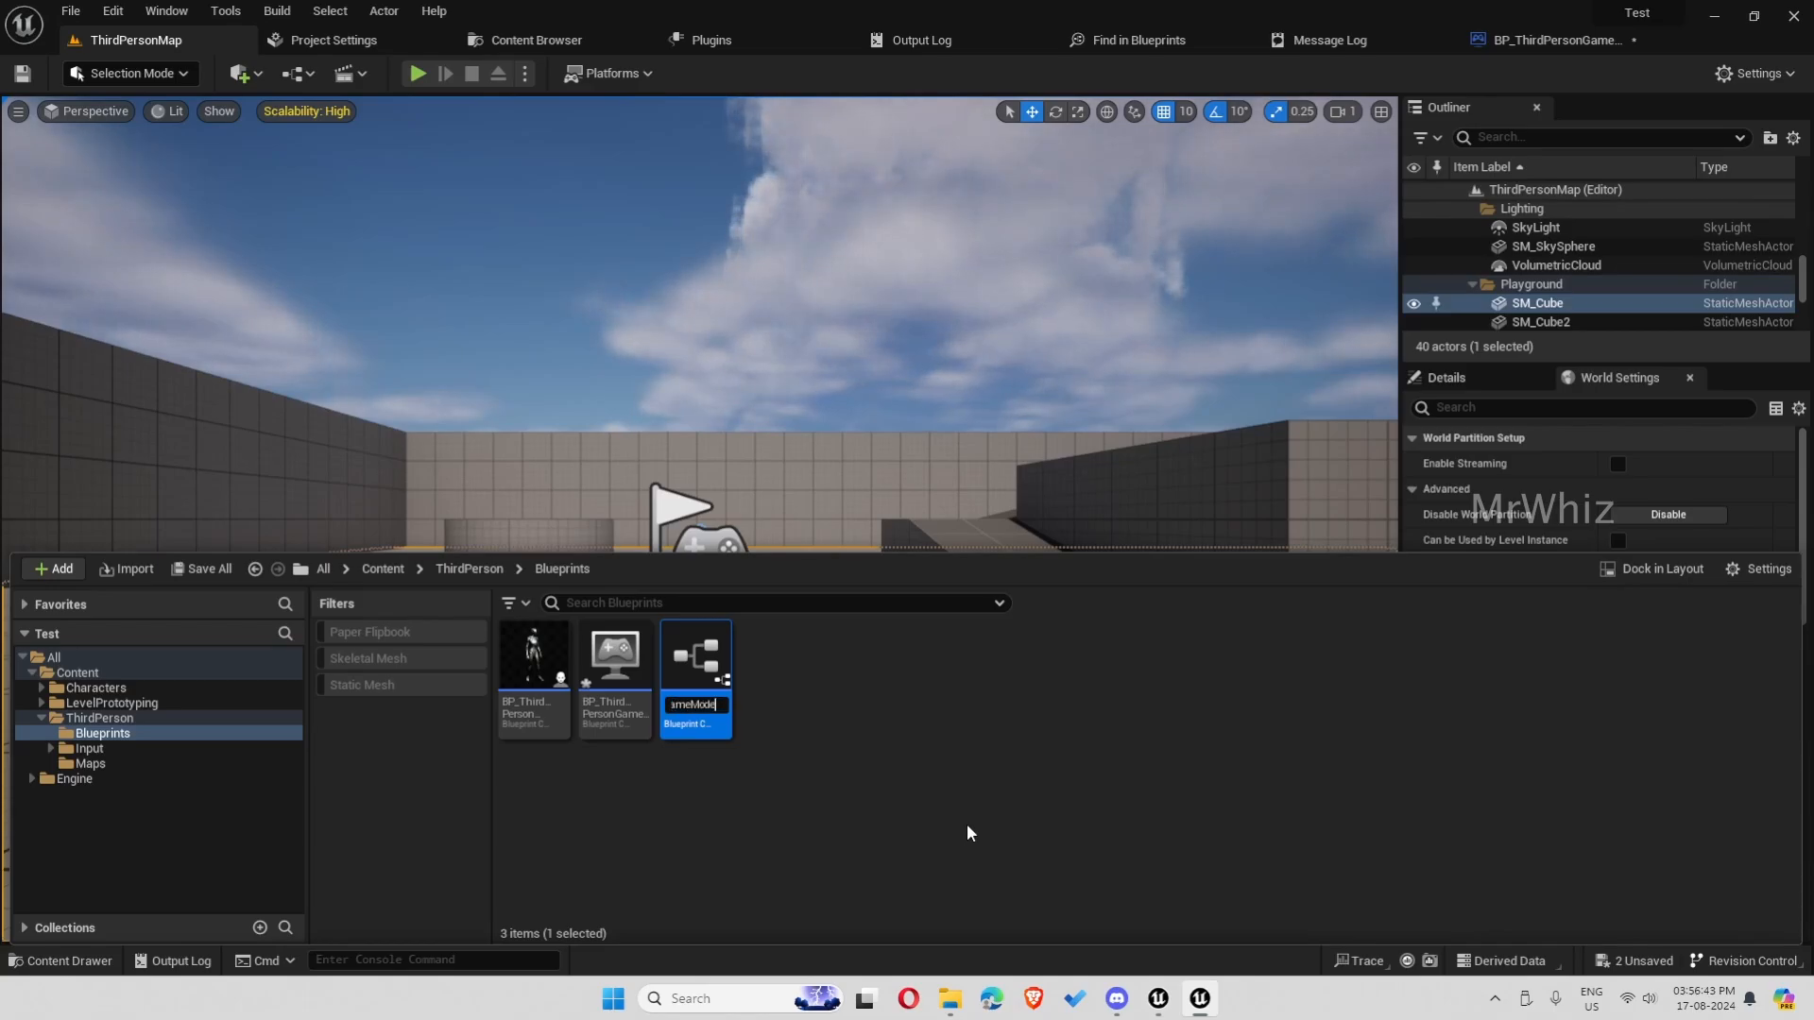
key("Return")
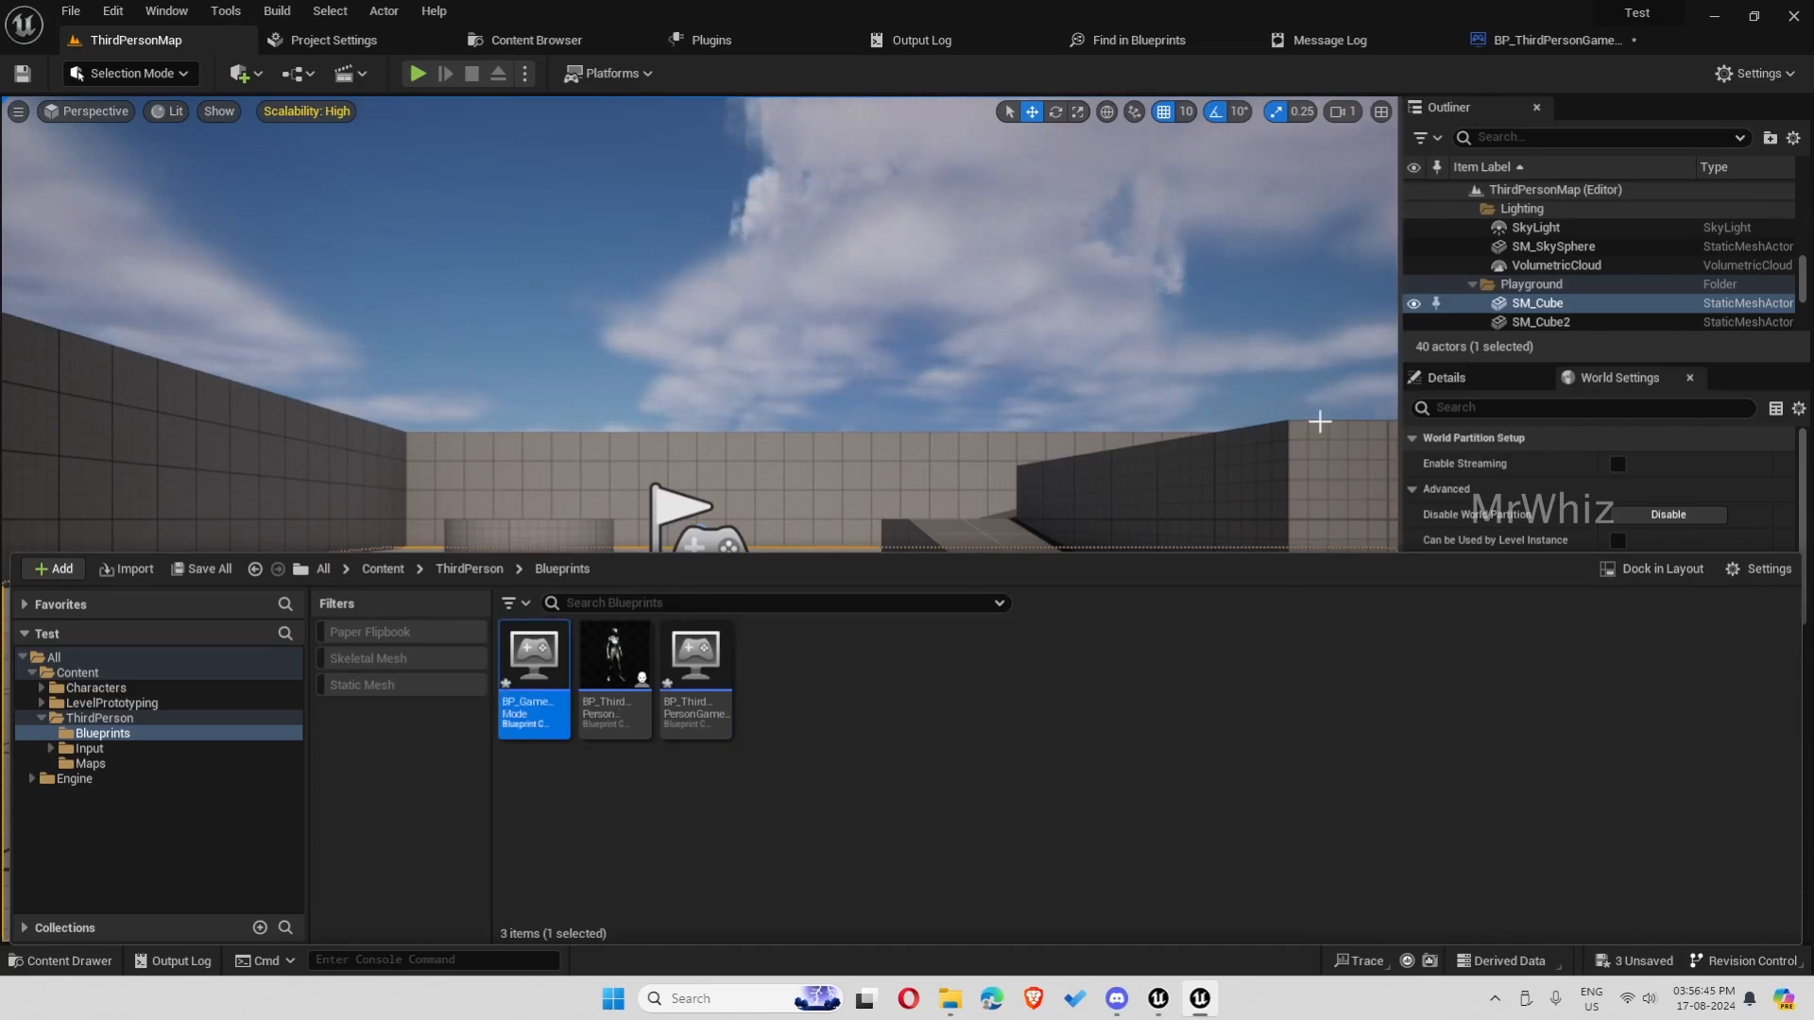
Set the GameMode Override to BP_GameMode, with BP_ThirdPersonCharacter as Default Pawn Class and PlayerController as Player Controller Class
left_click(1651, 382)
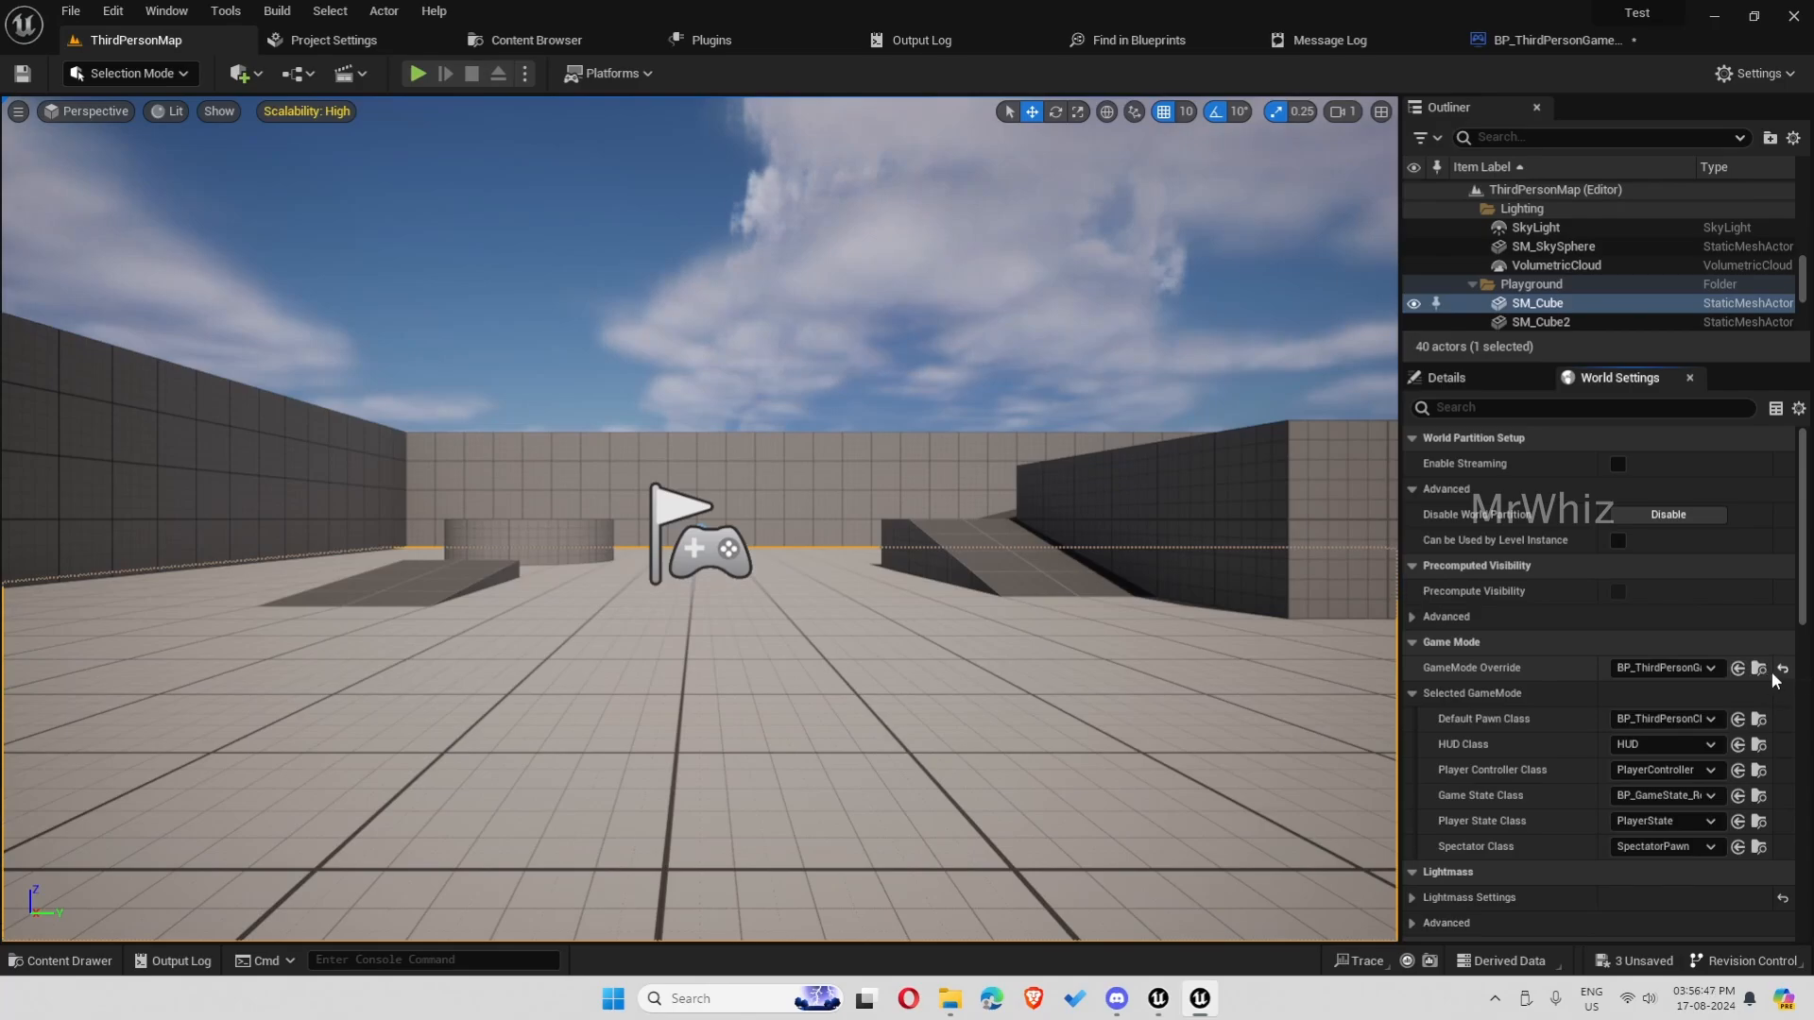
left_click(1738, 668)
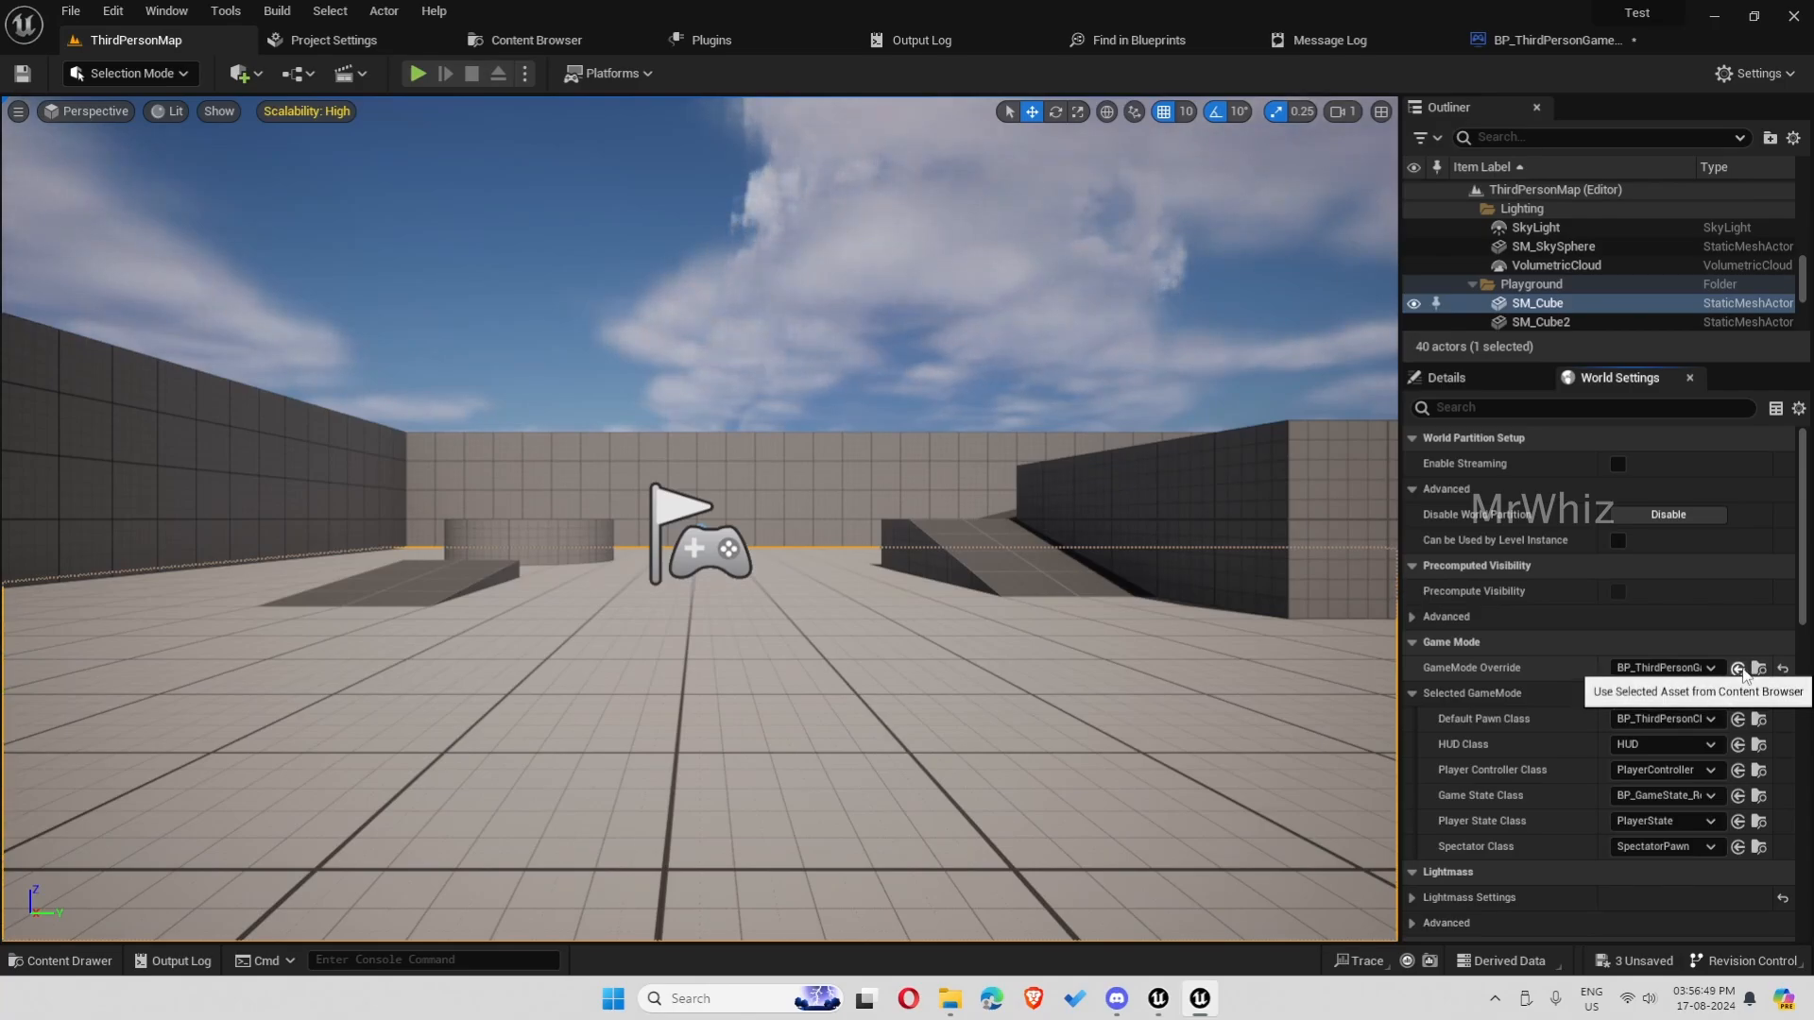
left_click(1711, 718)
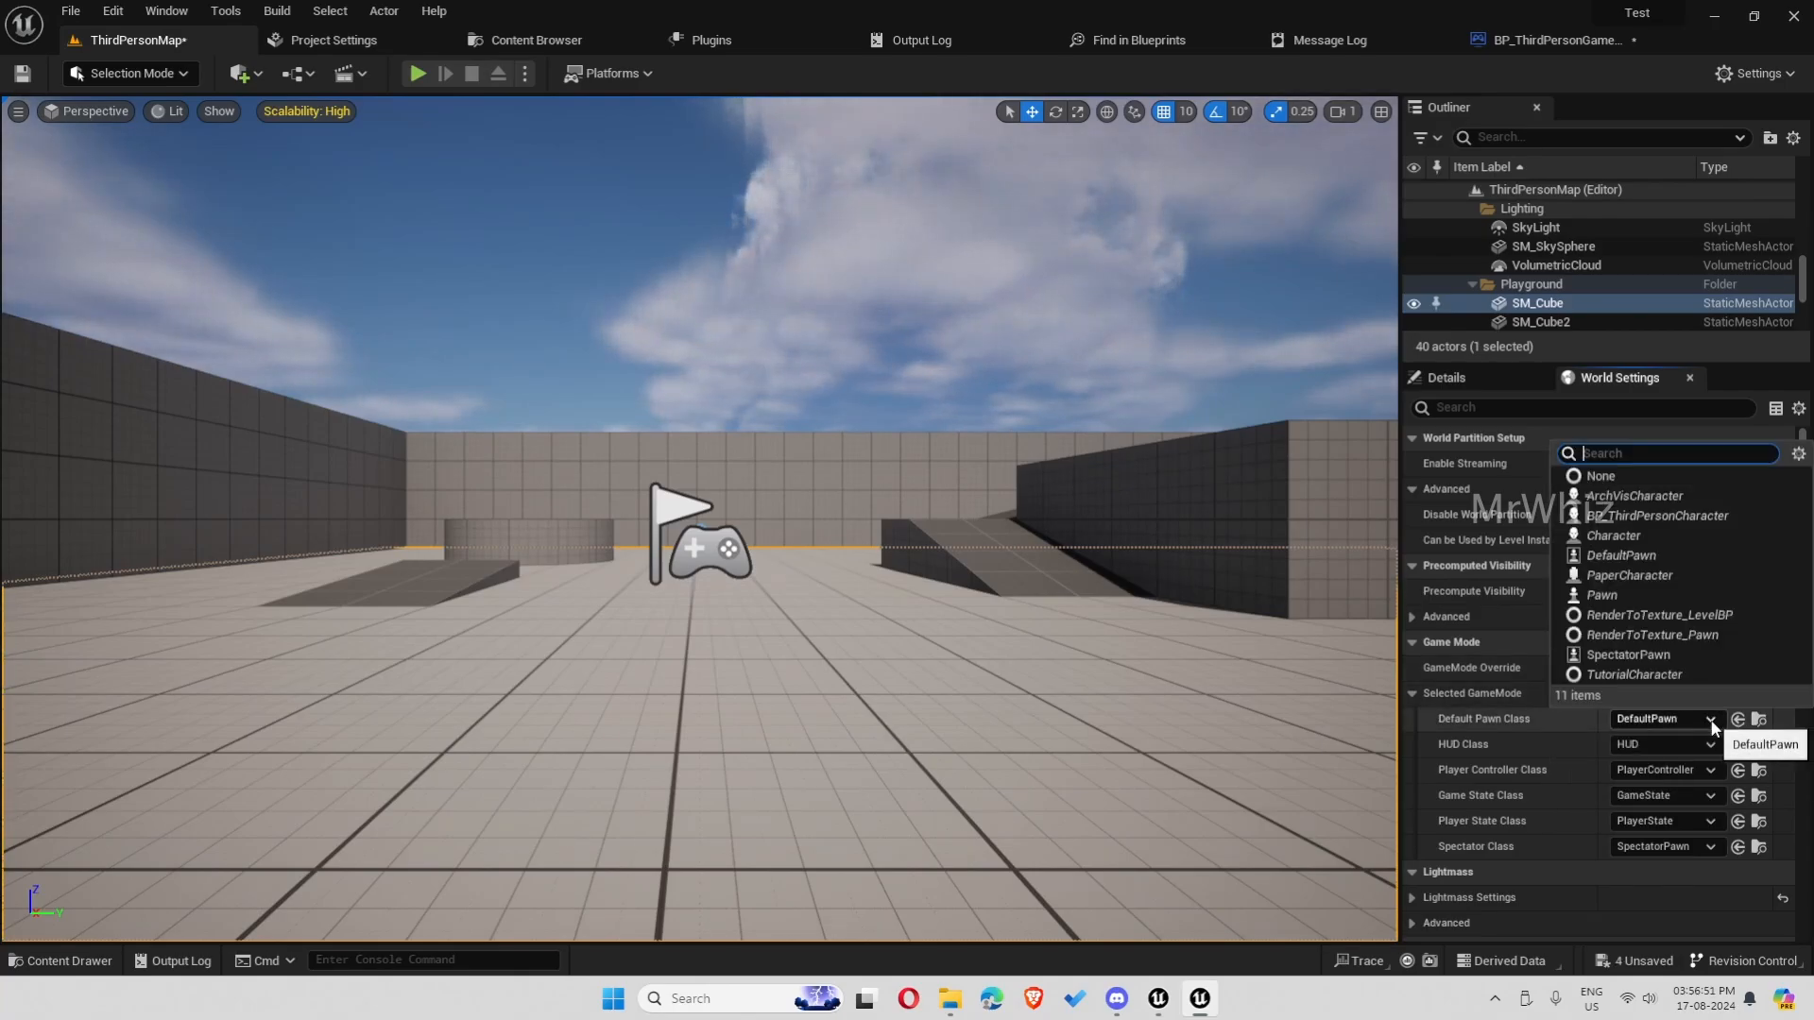
left_click(1651, 515)
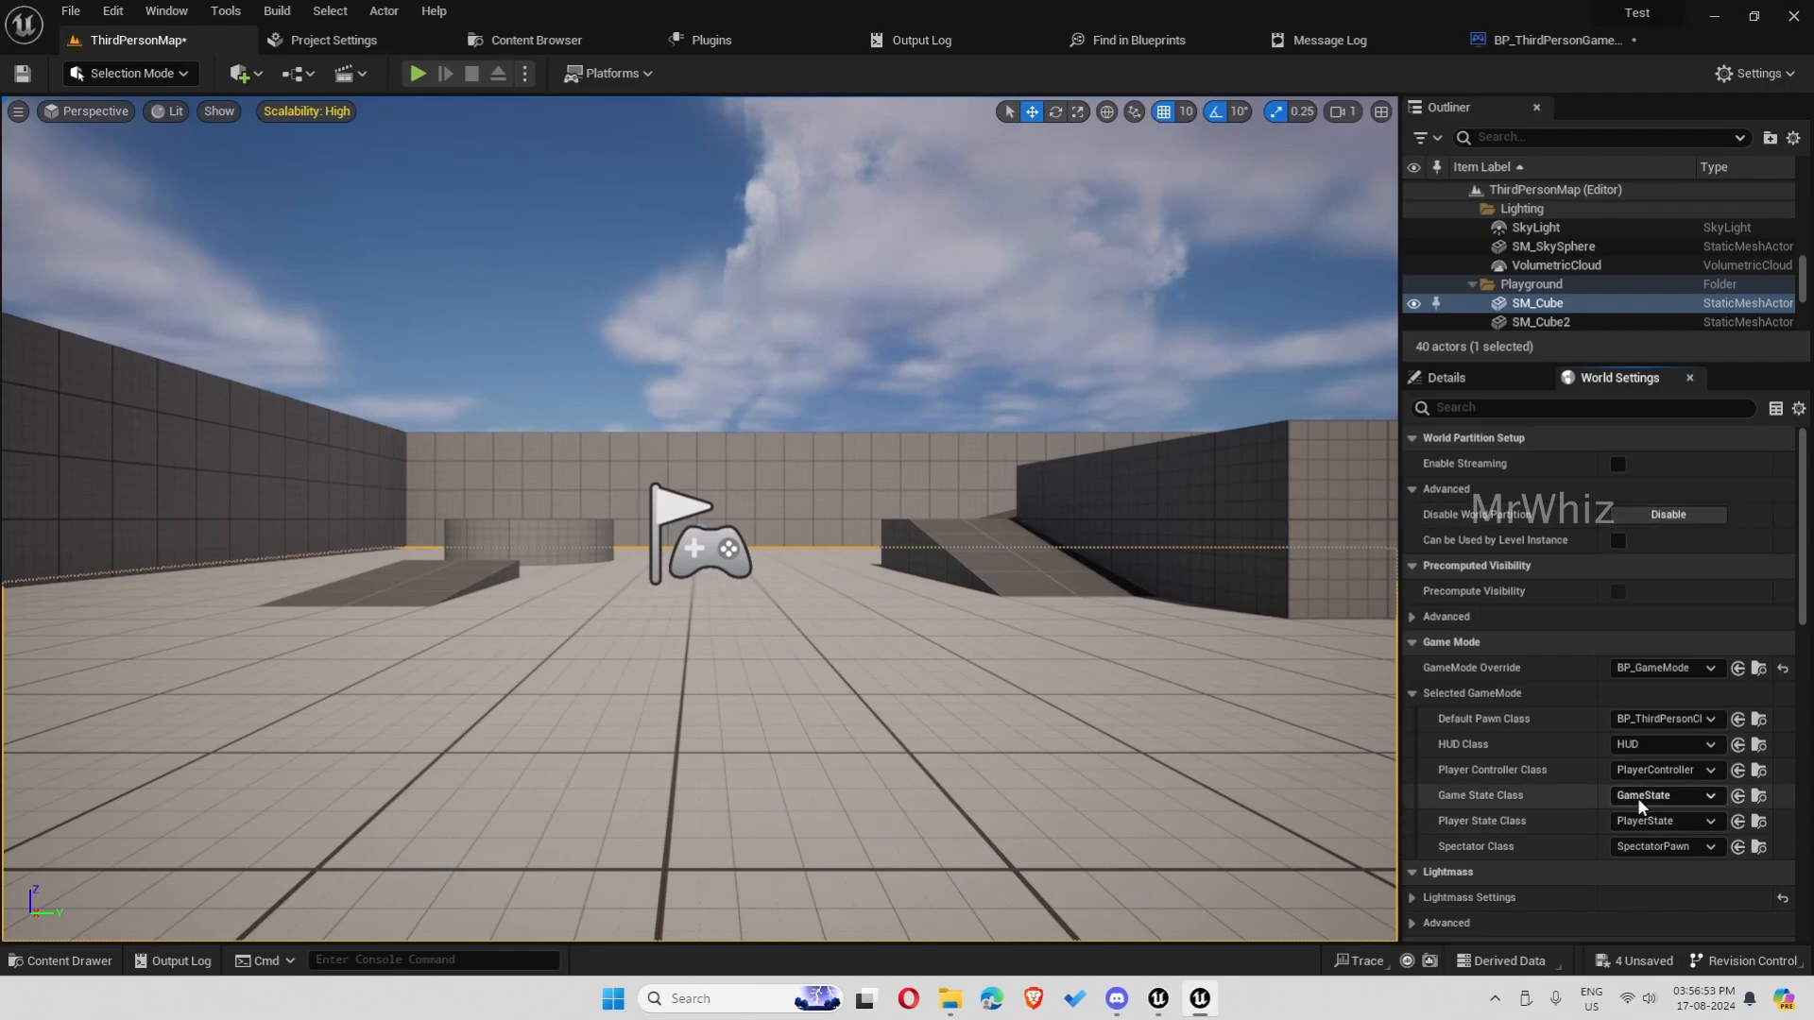
left_click(1693, 771)
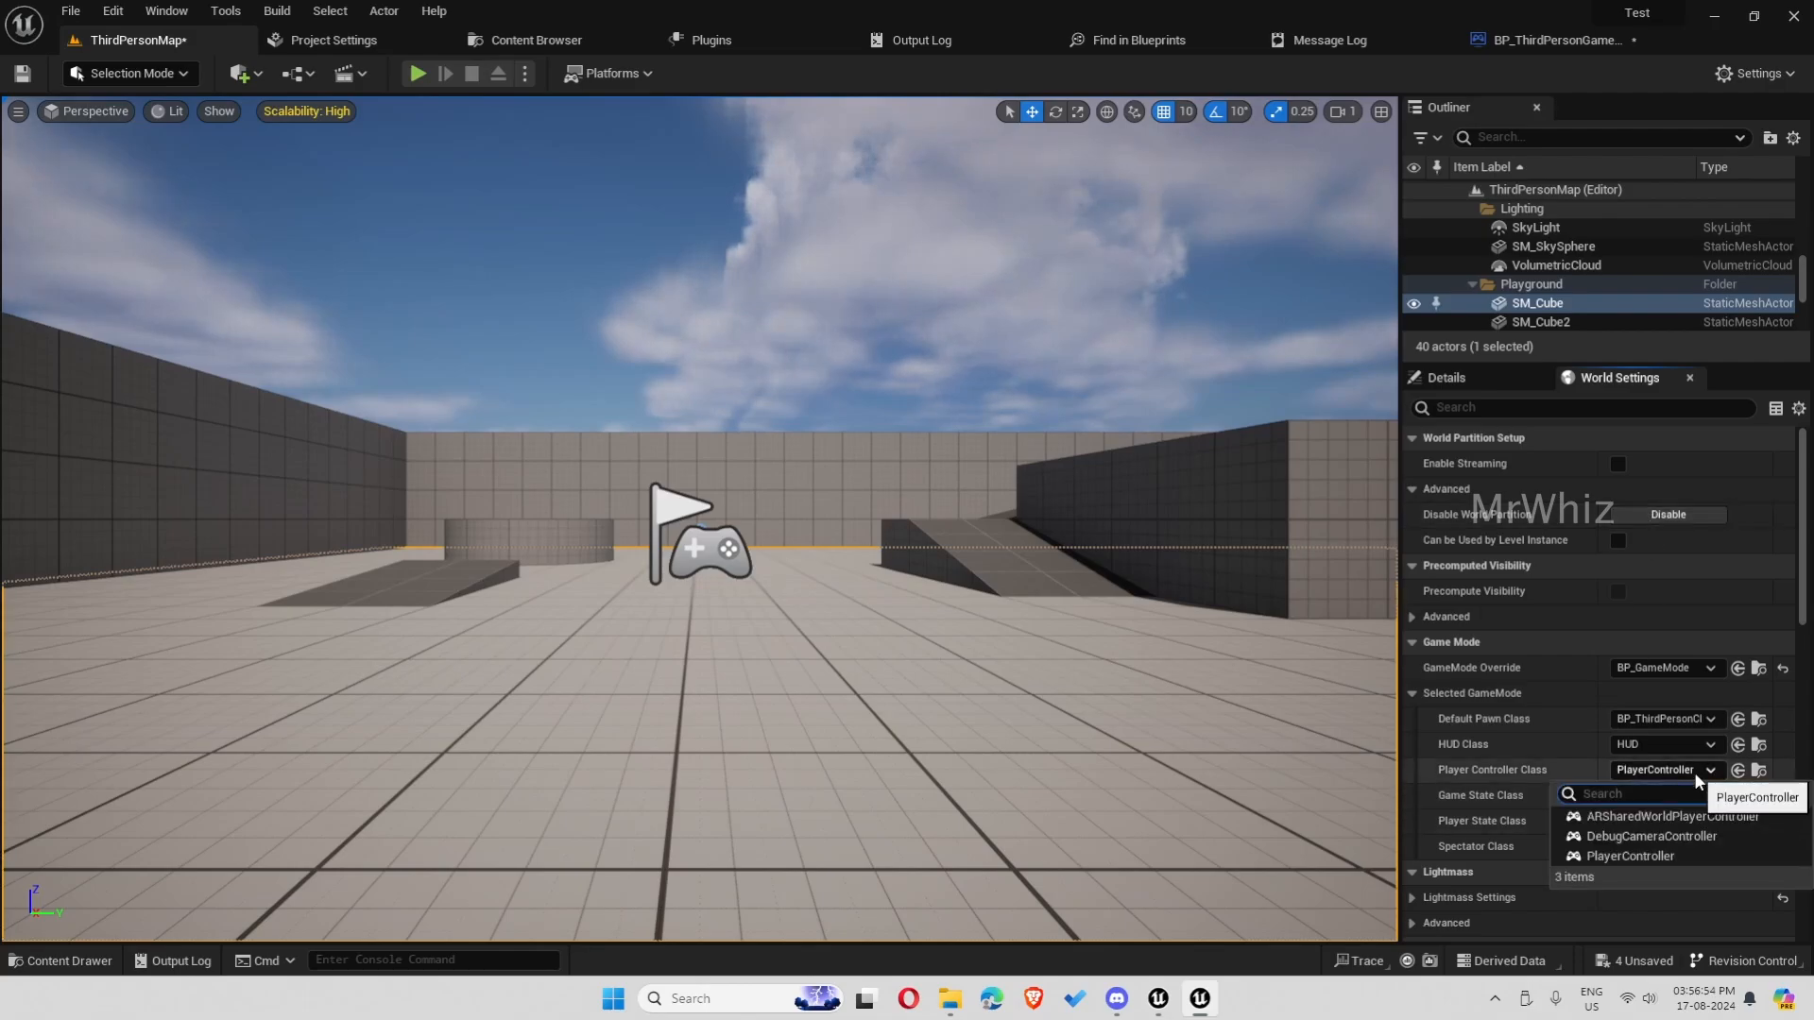
left_click(1652, 854)
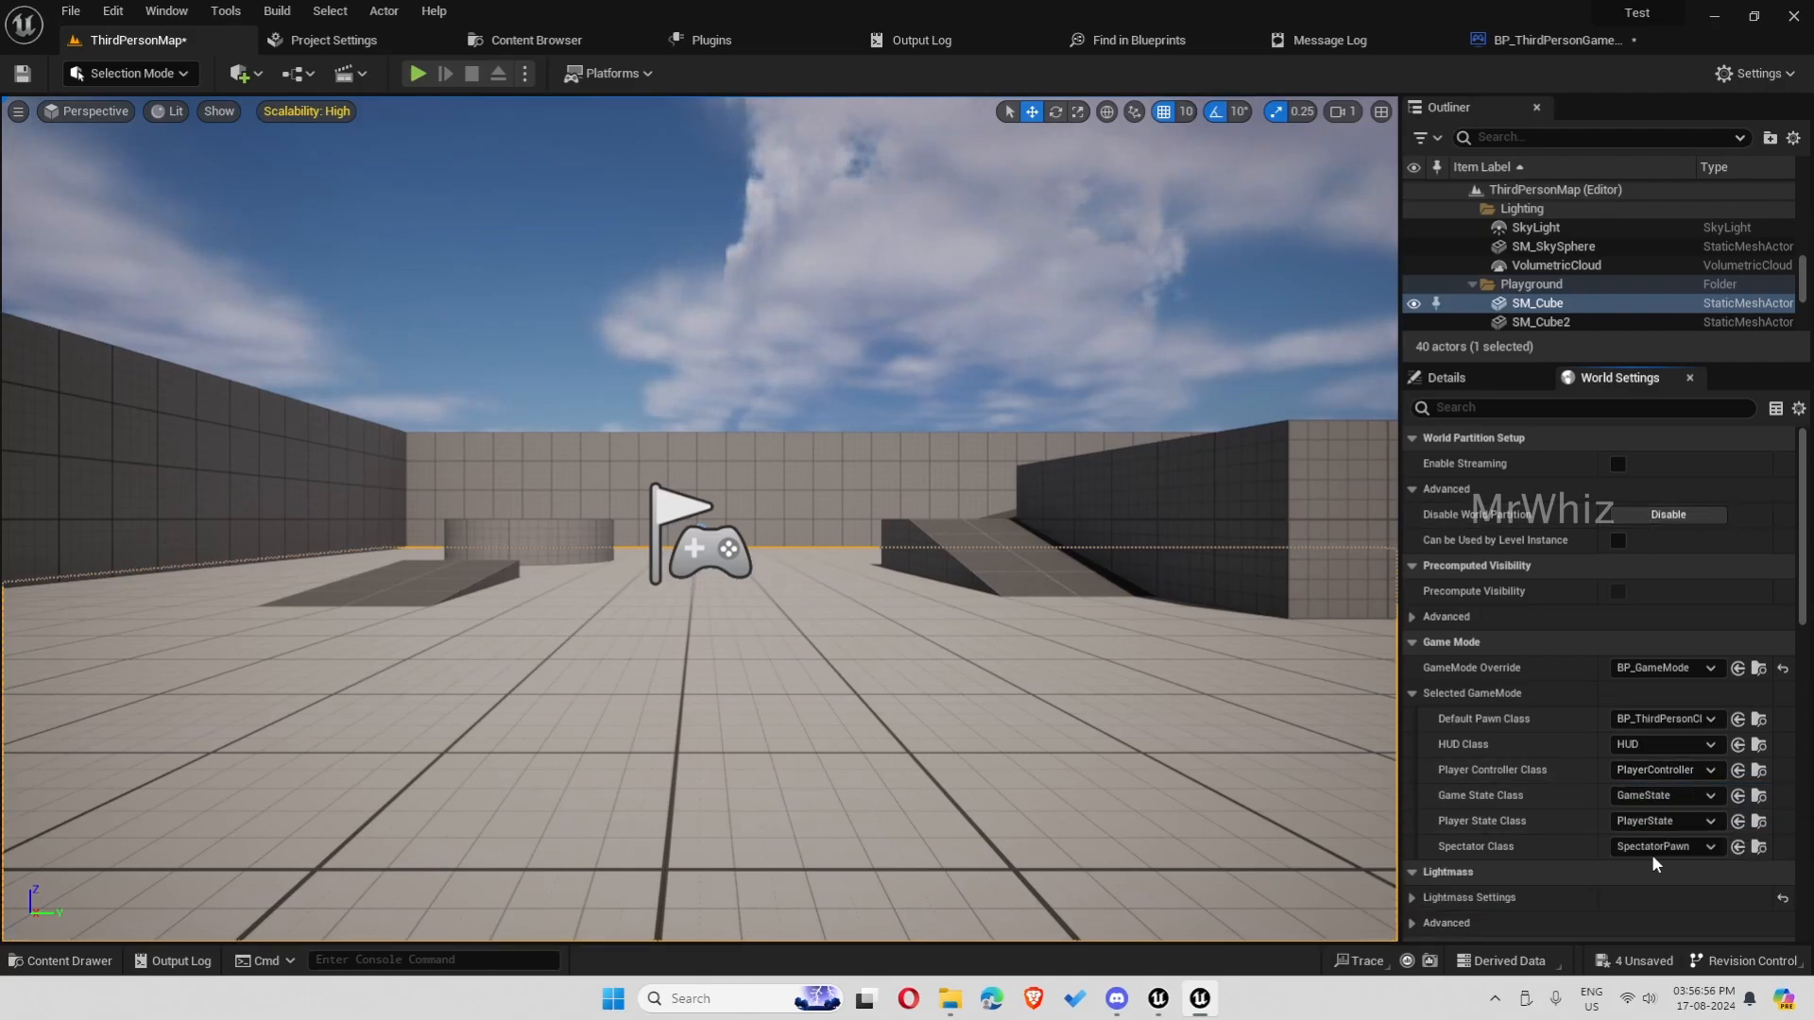
Play-test the level by running the character around in several directions, then stop the session
left_click(420, 73)
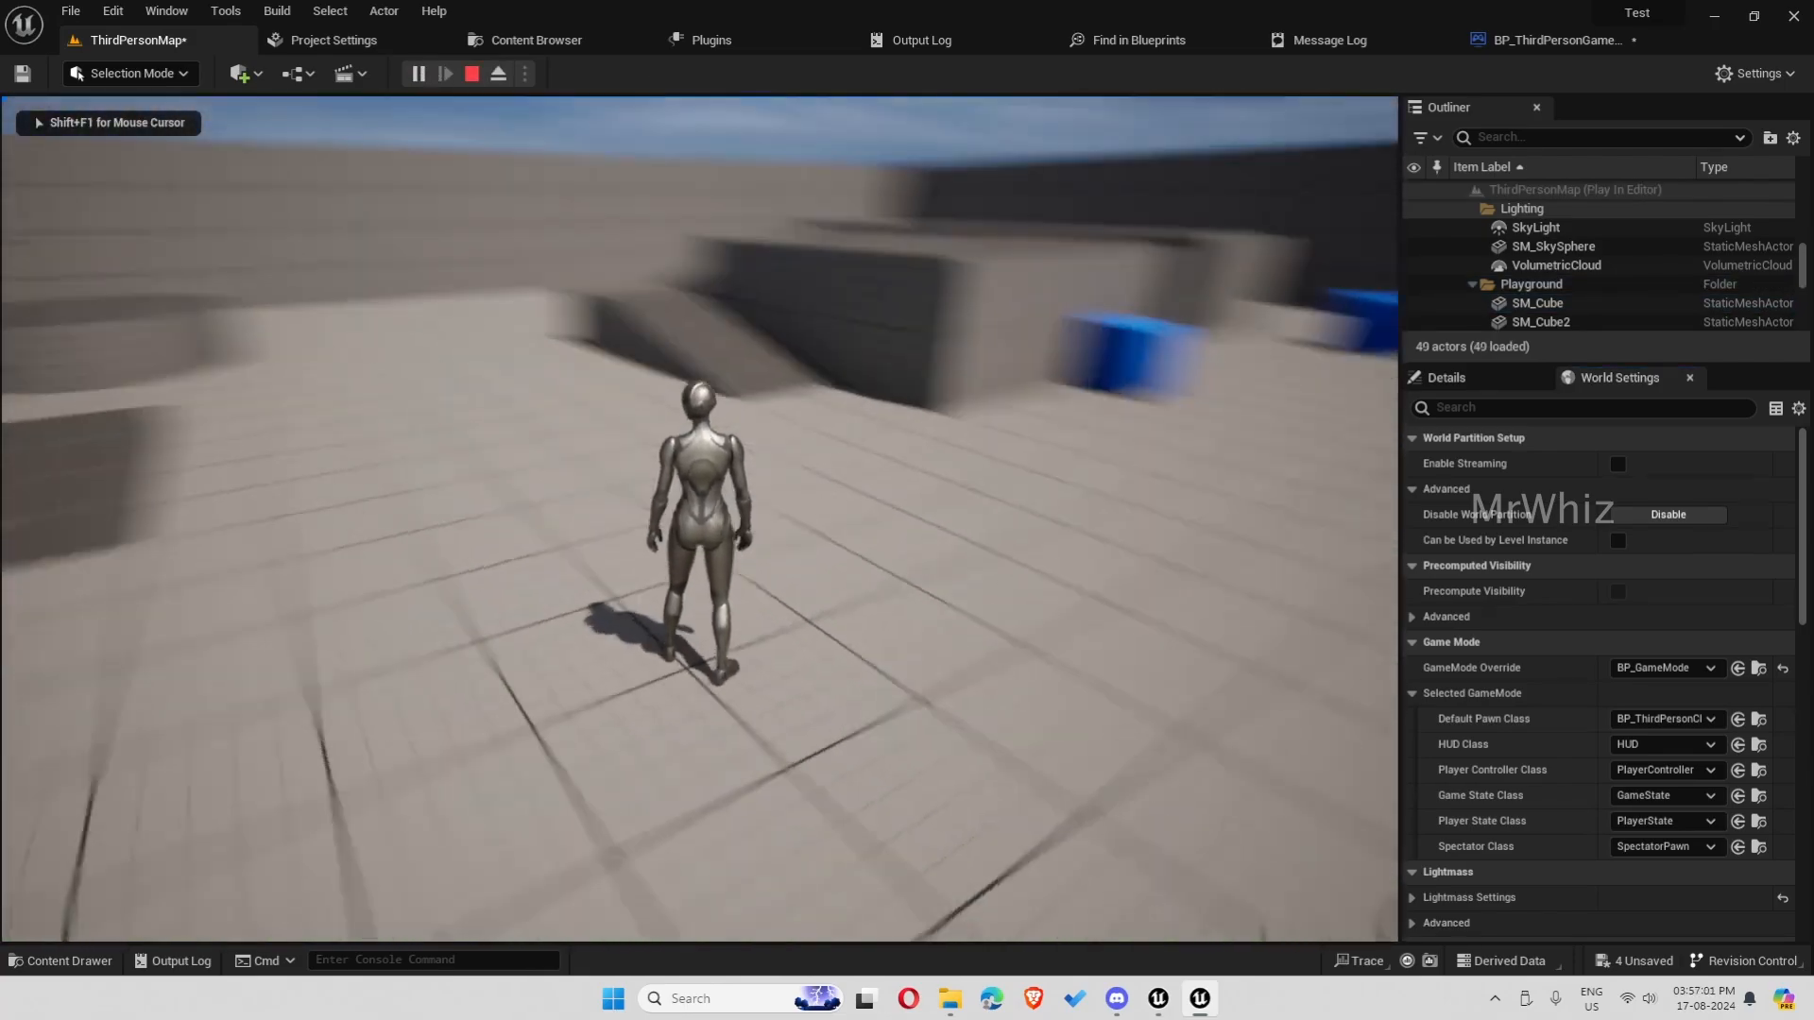
key("w")
key("s")
key("a")
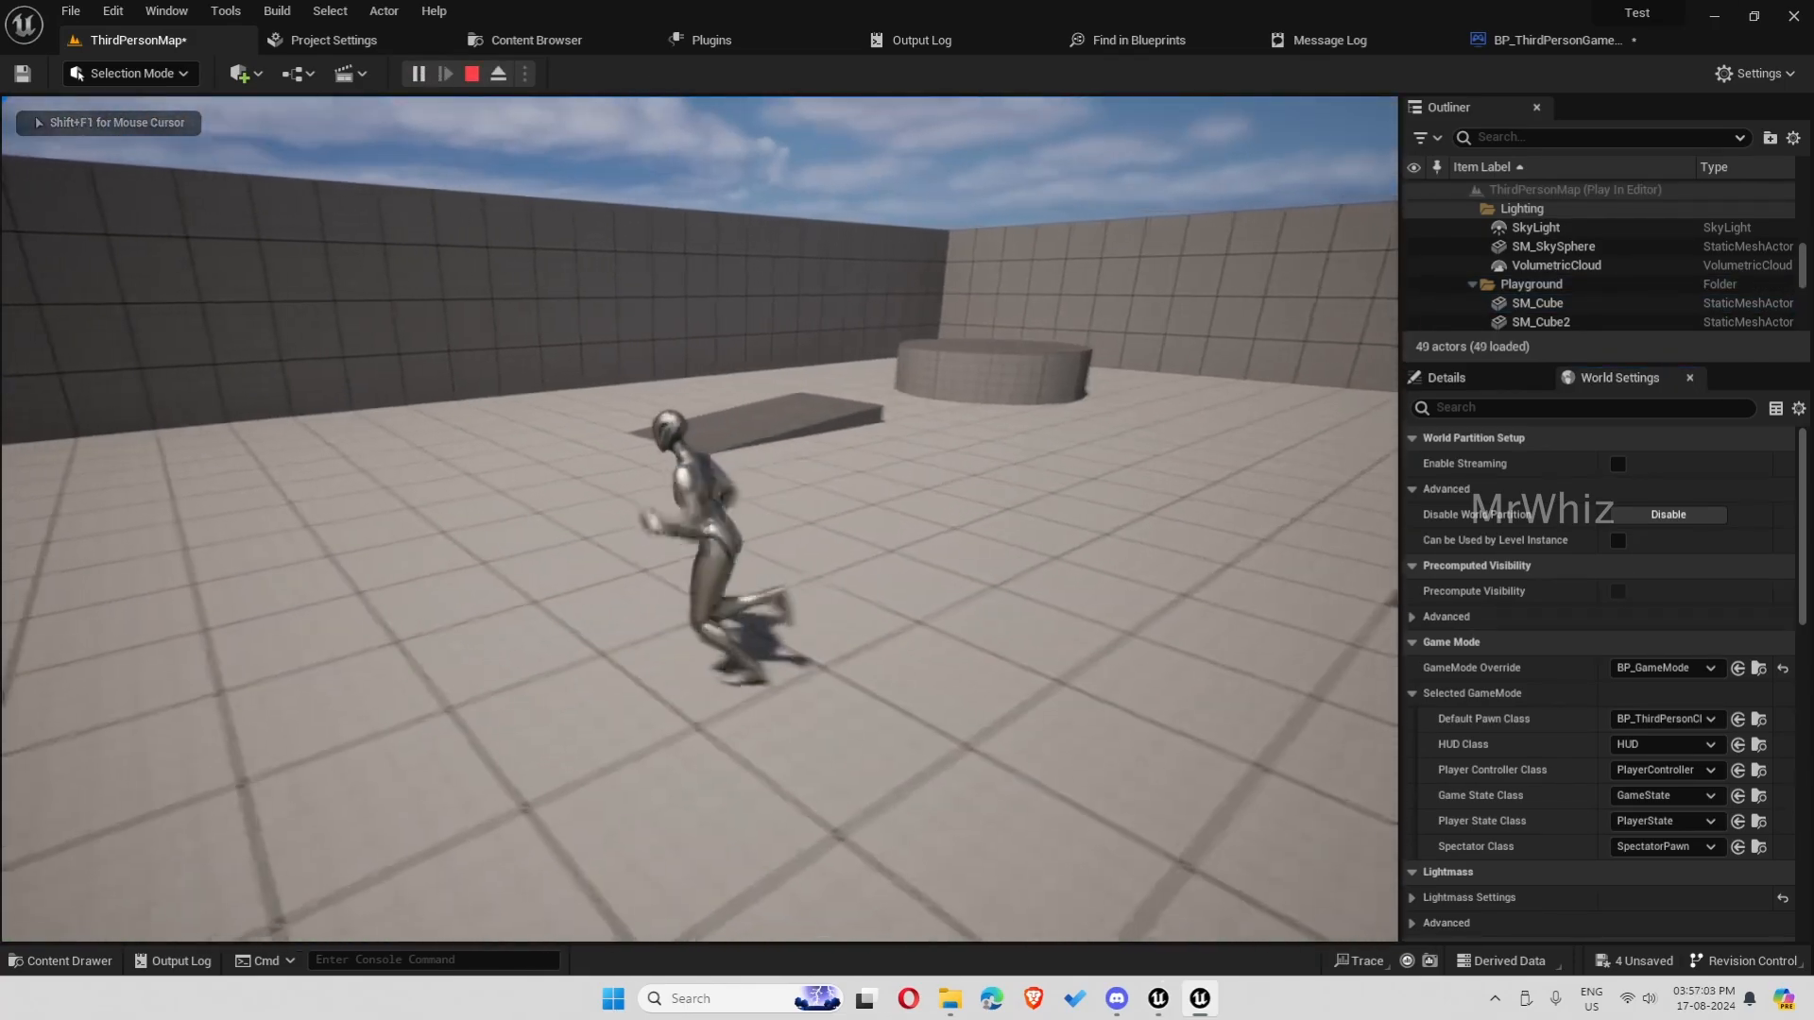
key("w")
key("d")
key("s")
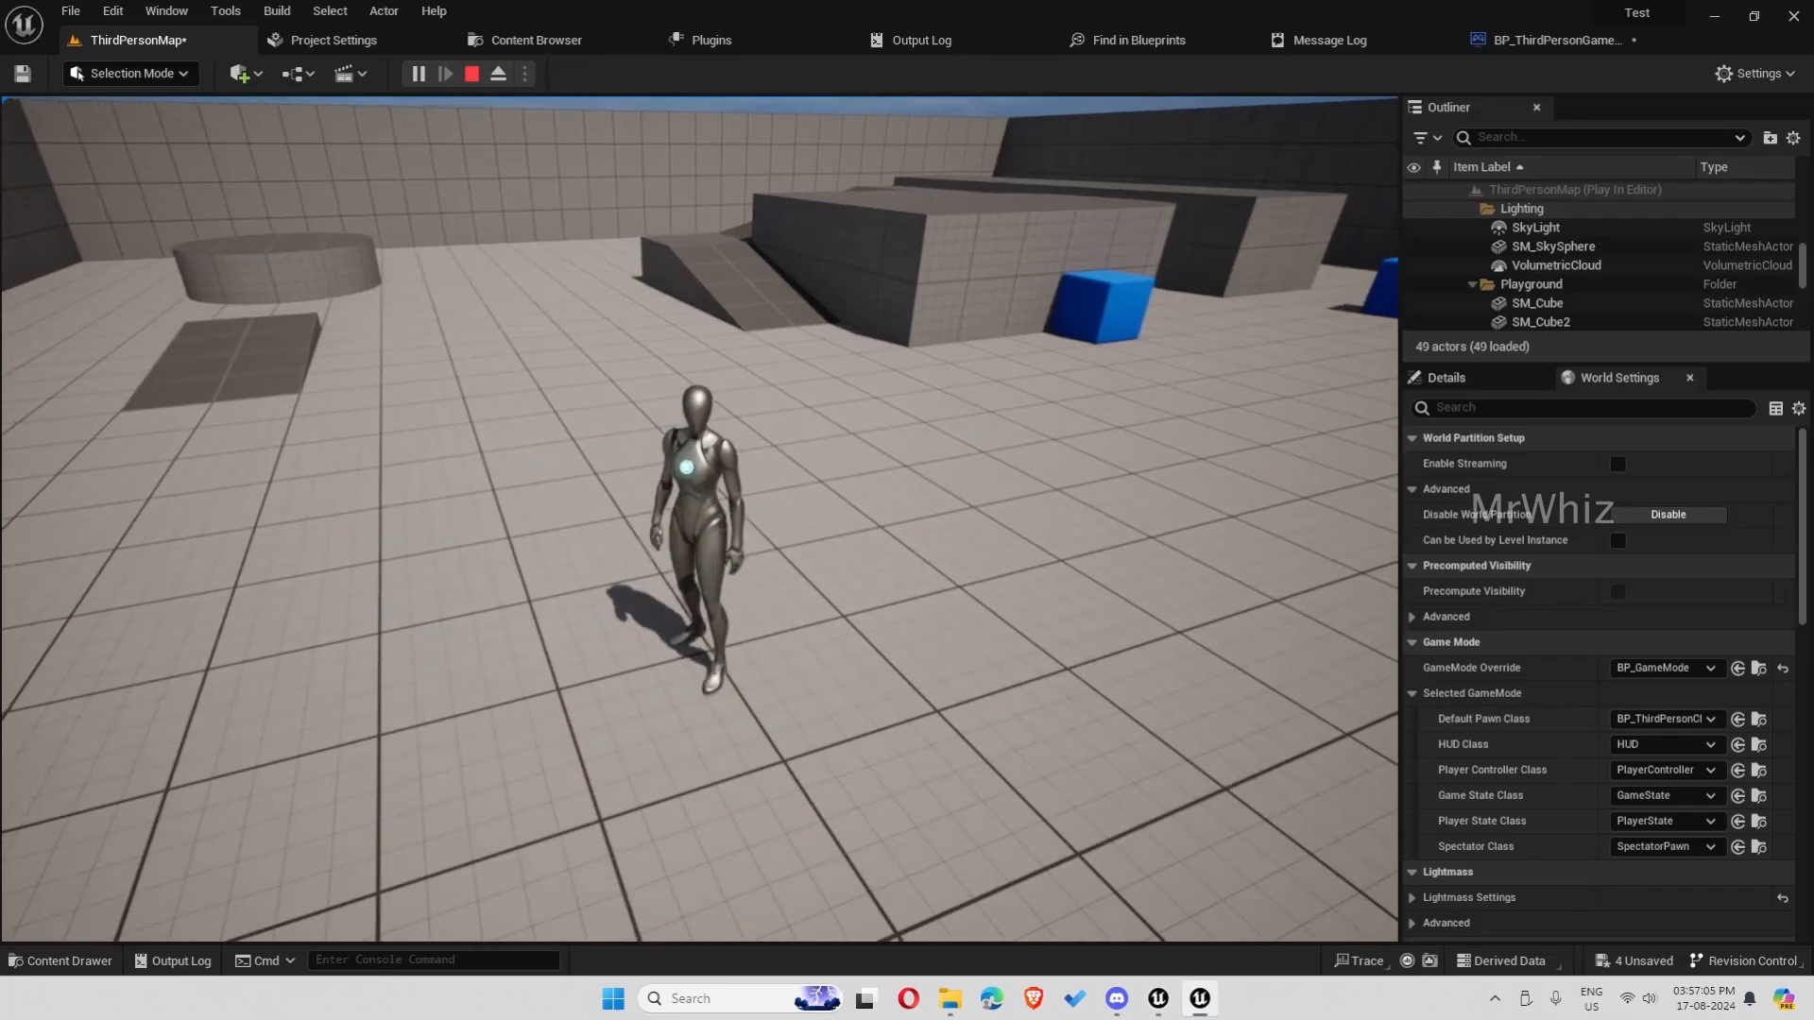
key("Escape")
Browse to the project's root Content folder containing BP_GameState_Rep
left_click(74, 963)
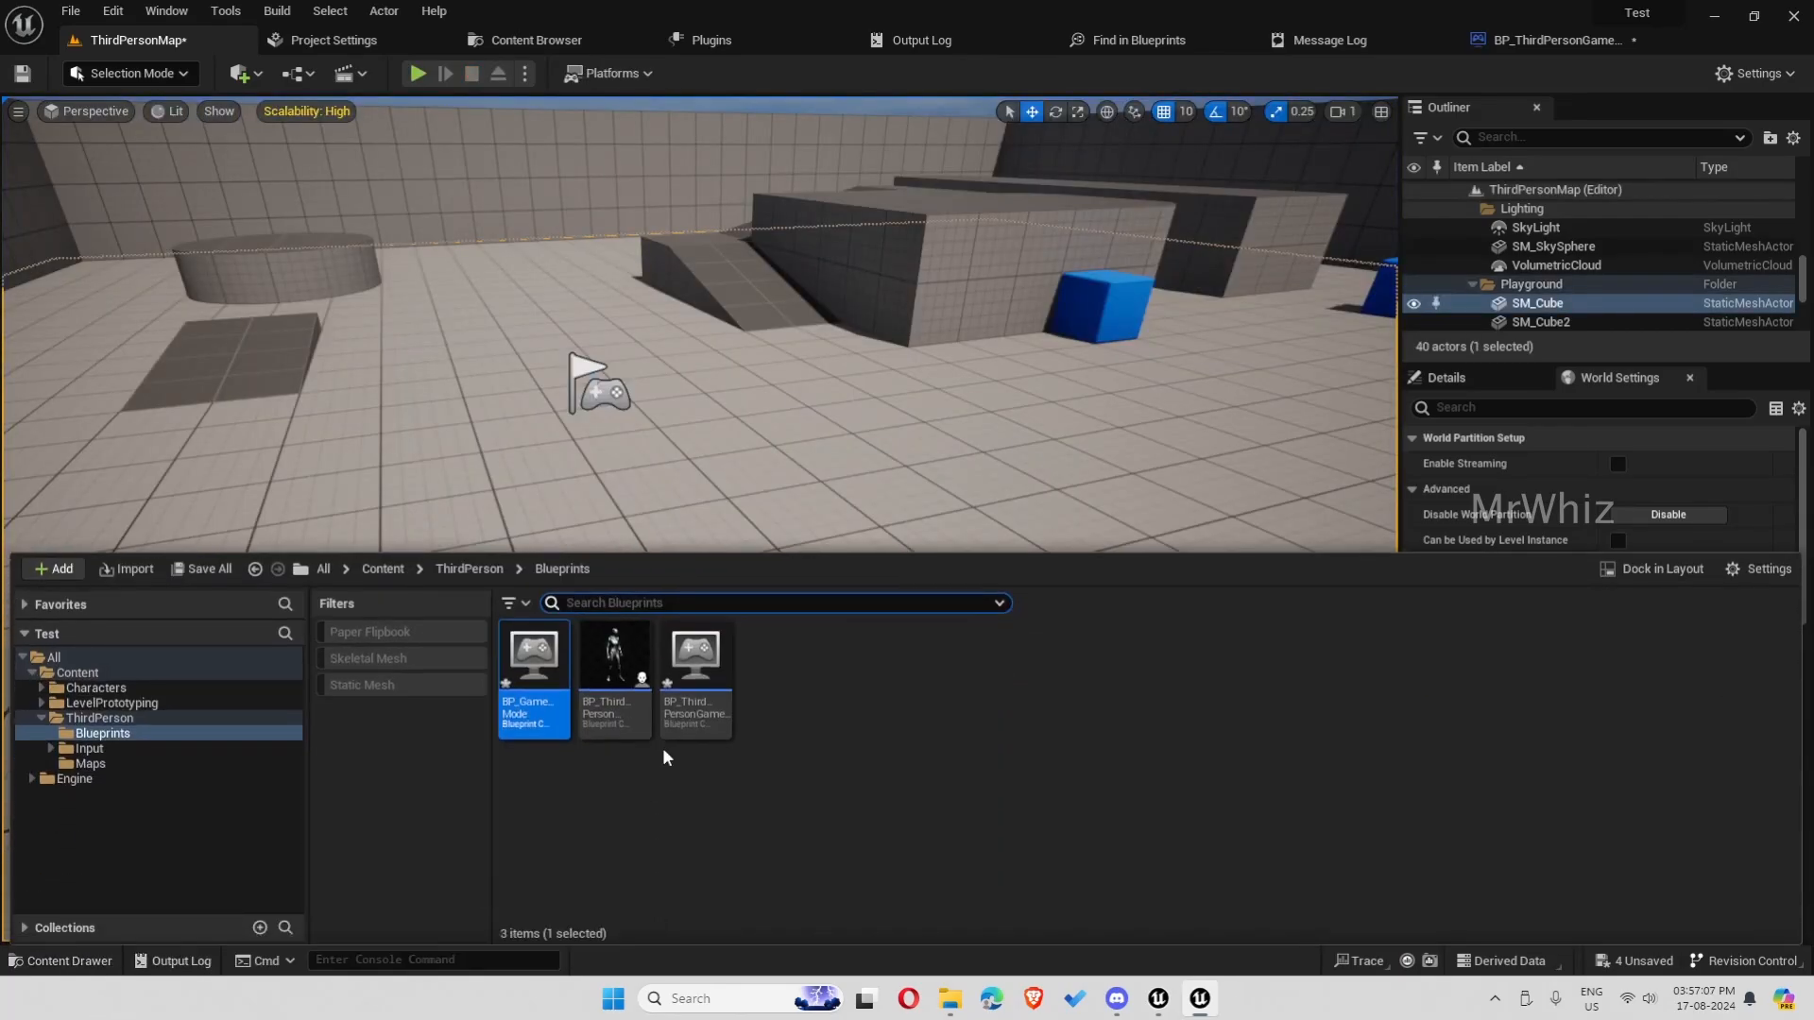
left_click(493, 569)
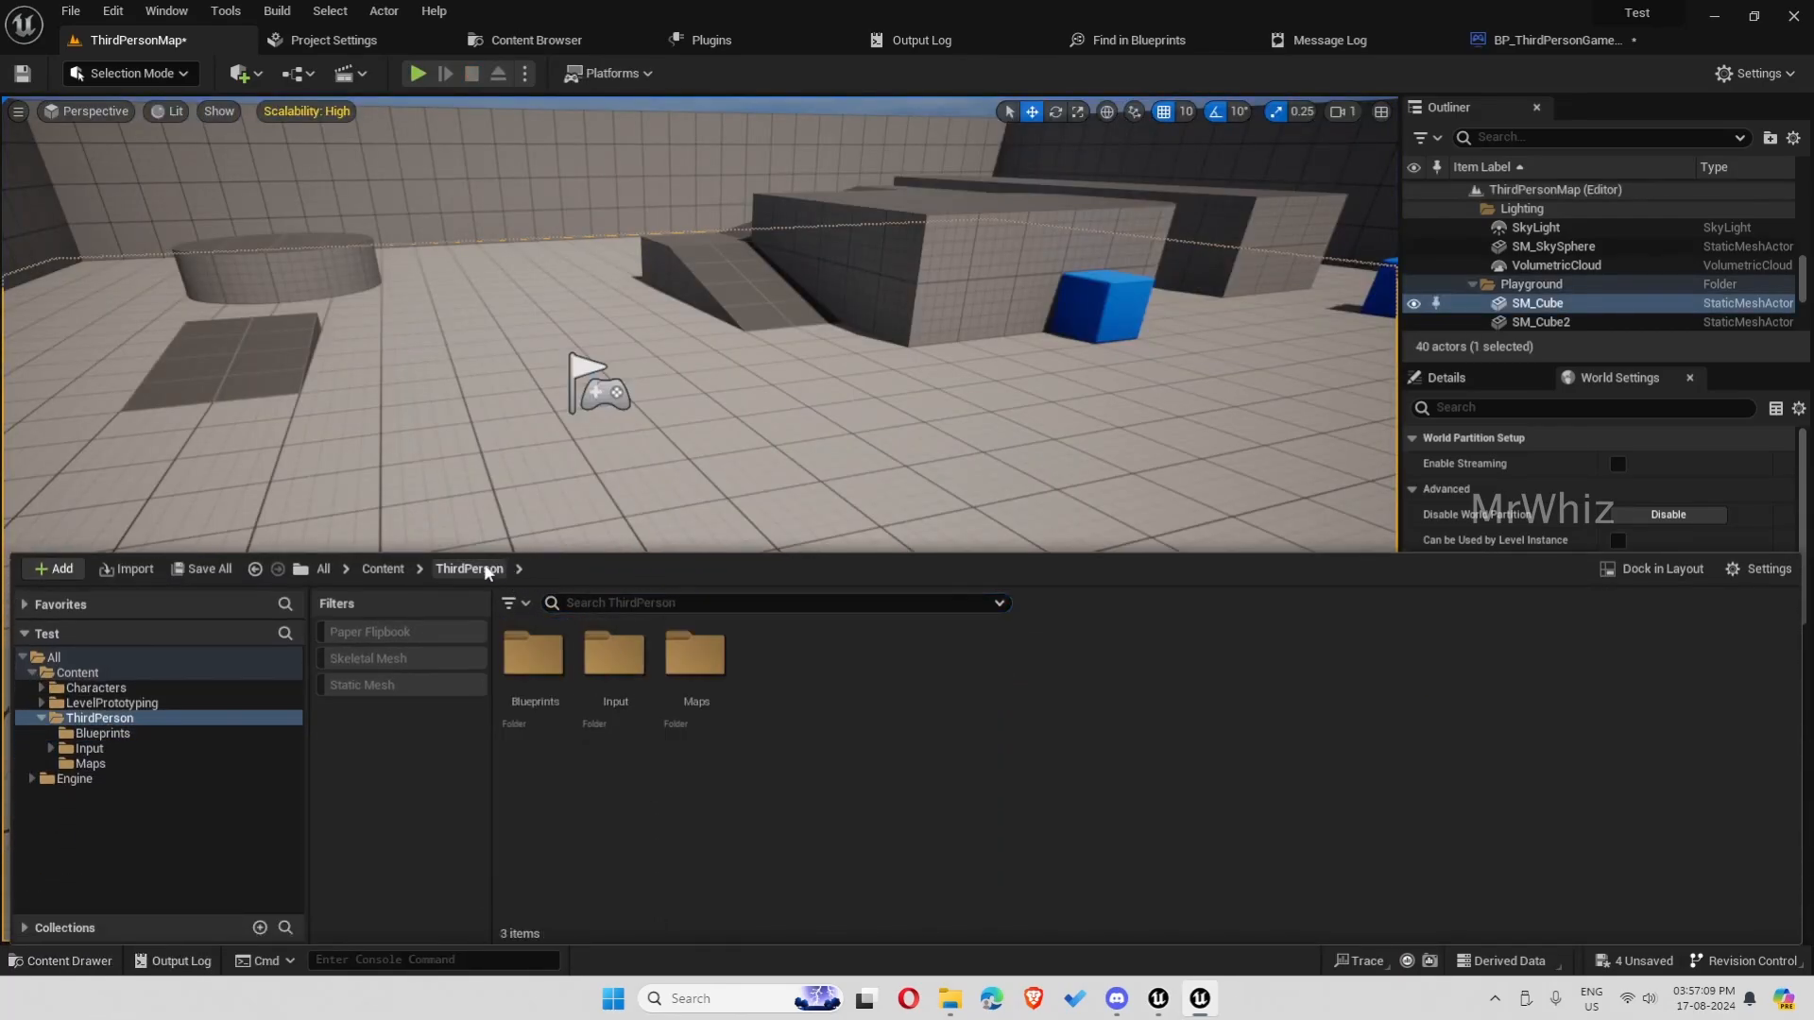
left_click(389, 569)
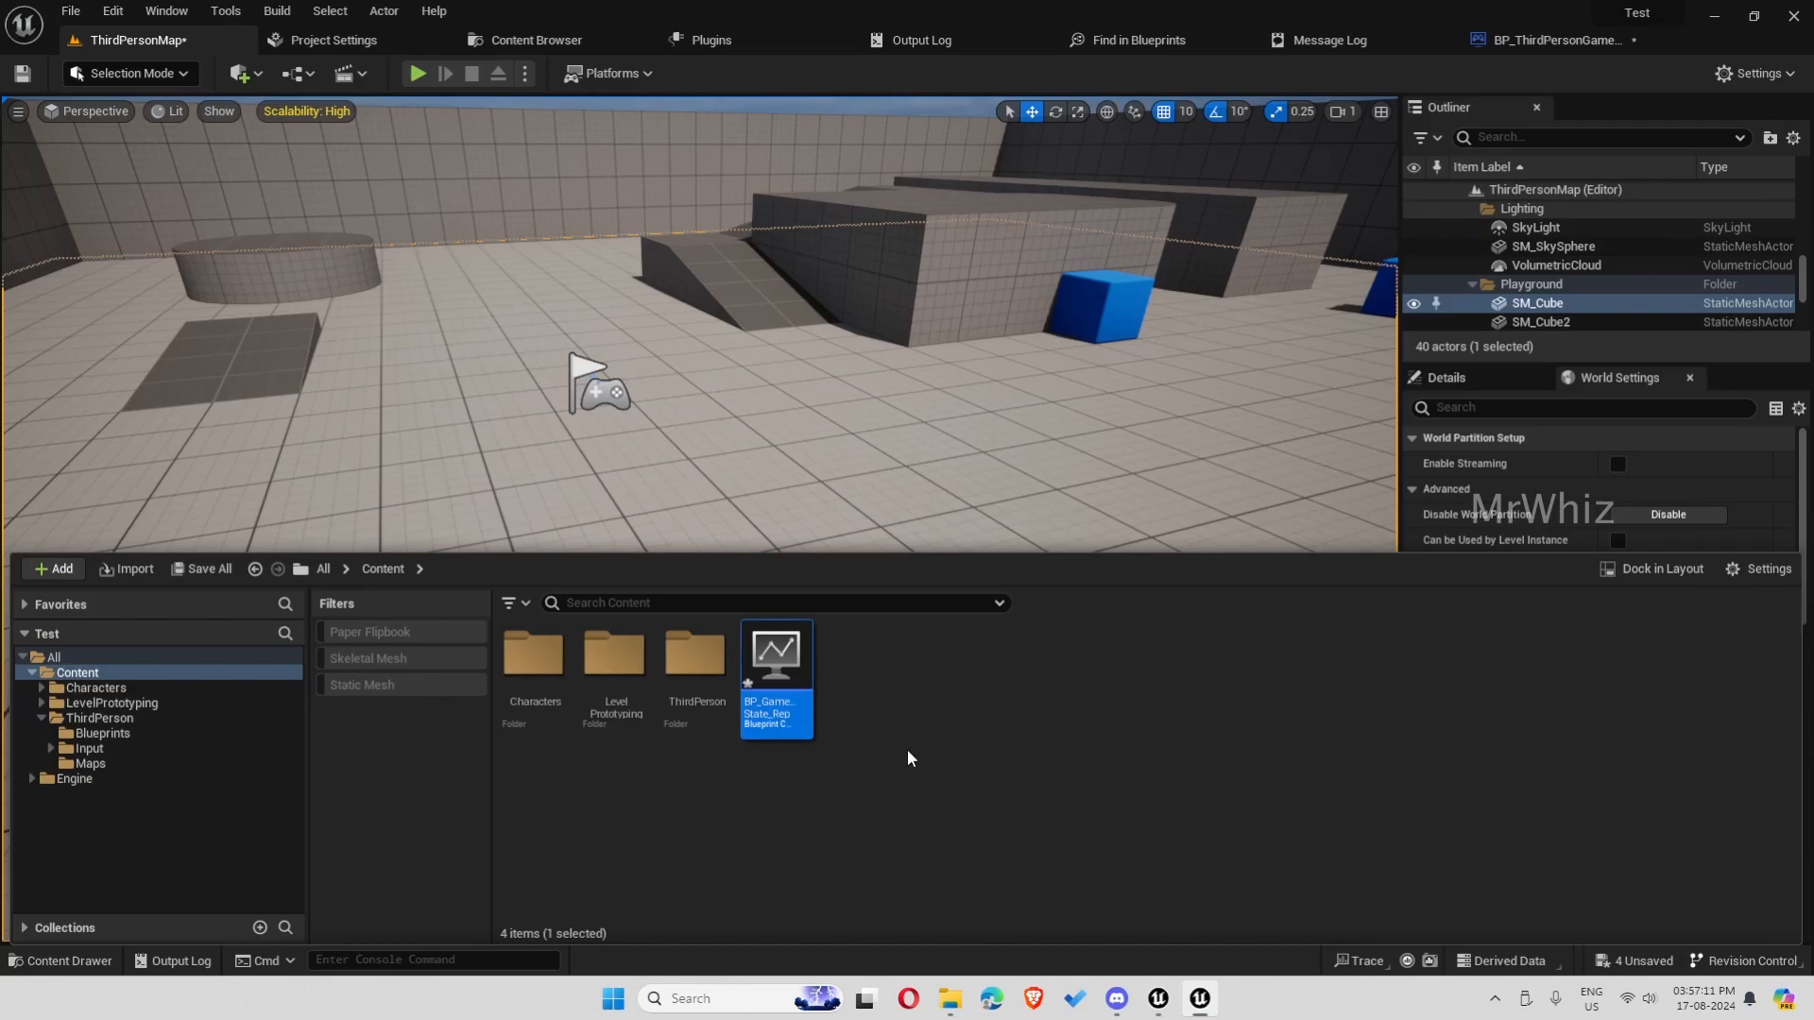